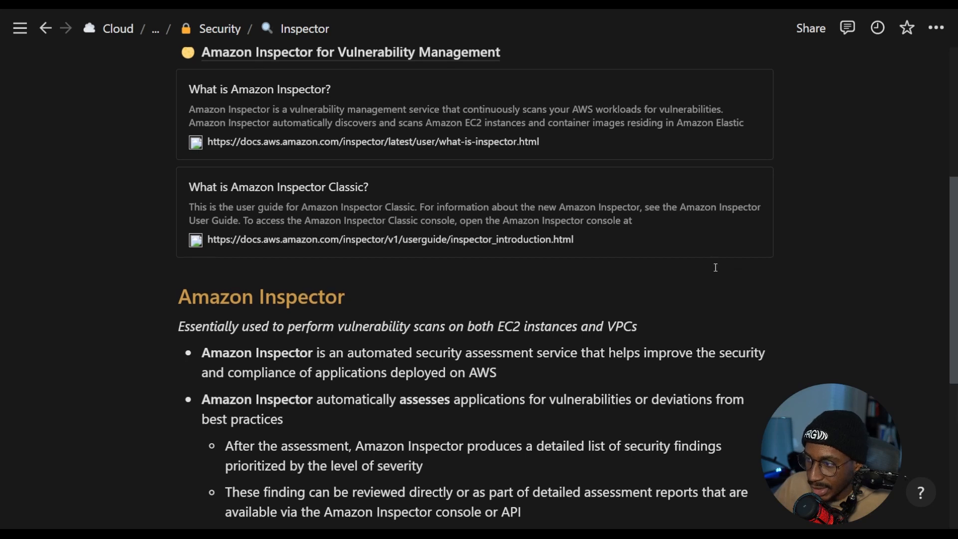
# - Read through the Amazon Inspector notes, covering its purpose, security findings, and the network and host assessment types
pyautogui.scroll(-1, 716, 268)
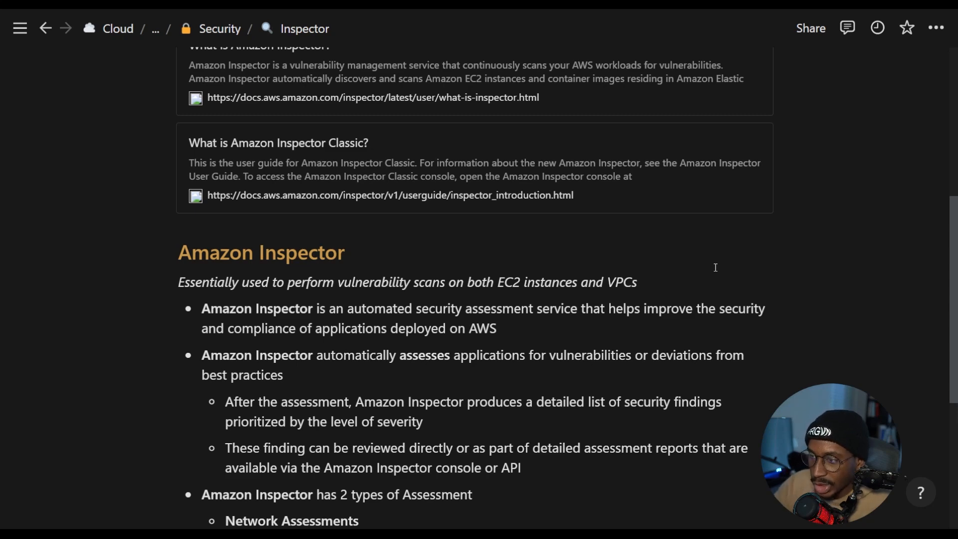
pyautogui.scroll(-2, 555, 318)
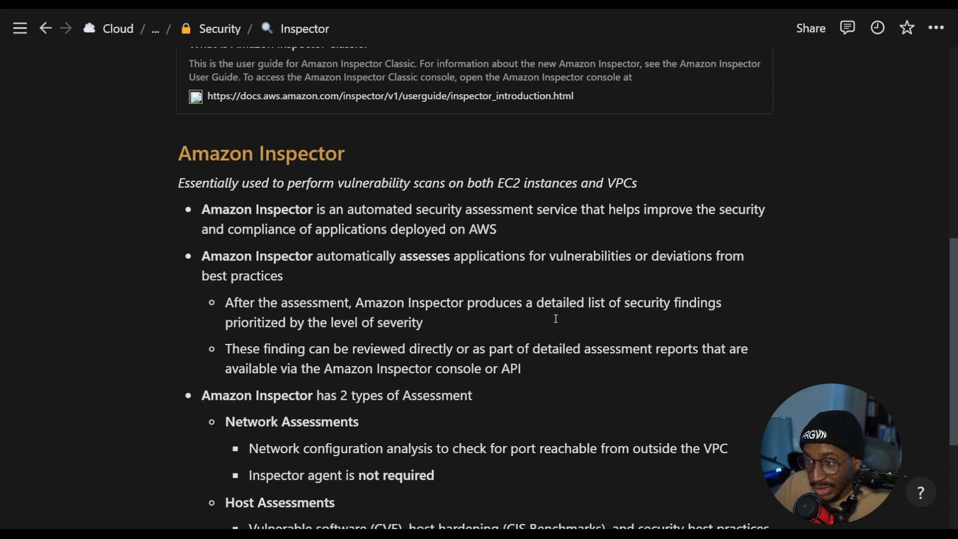
pyautogui.scroll(-1, 556, 319)
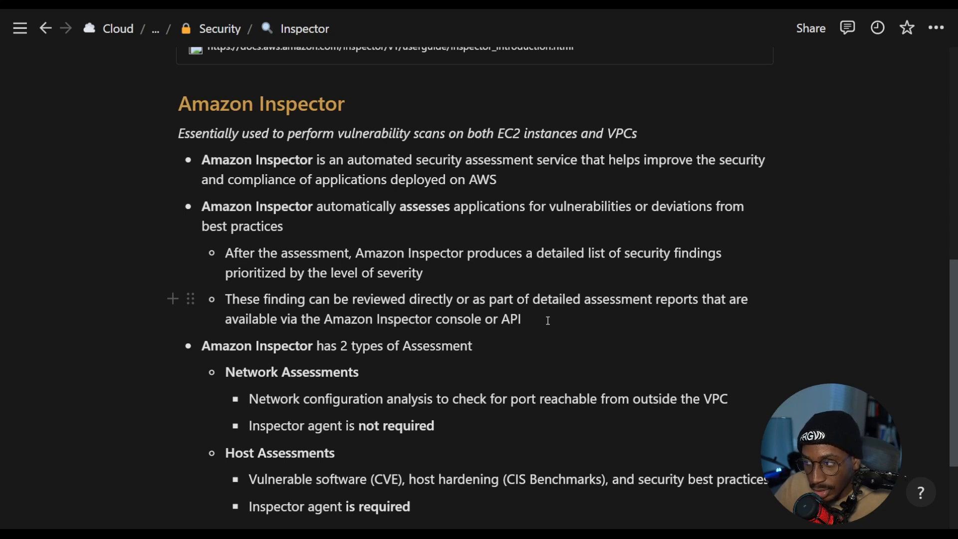
pyautogui.scroll(-2, 505, 309)
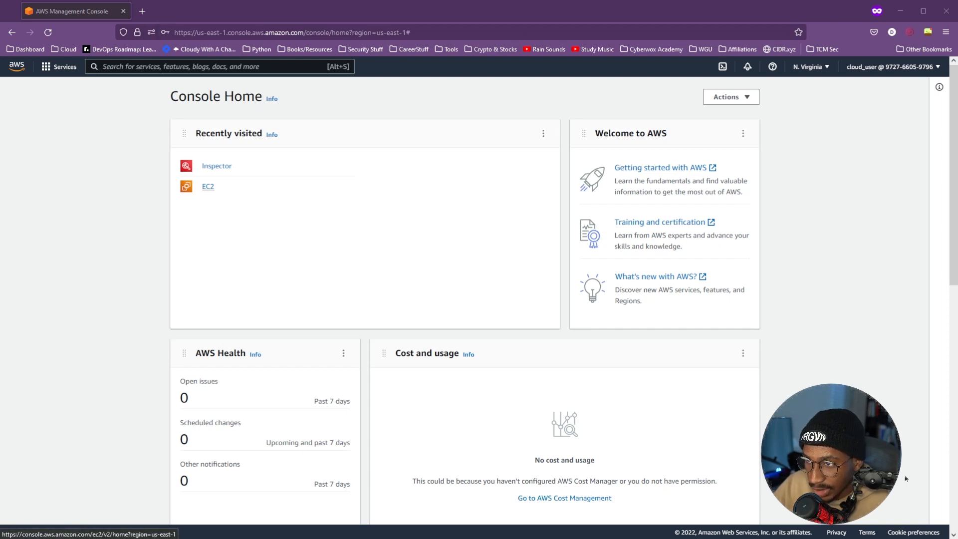
# - In the AWS console, open EC2 and start launching a t2.micro instance with the 64-bit (x86) Amazon Linux 2 Kernel 5.10 AMI
pyautogui.middleClick(207, 187)
pyautogui.click(174, 15)
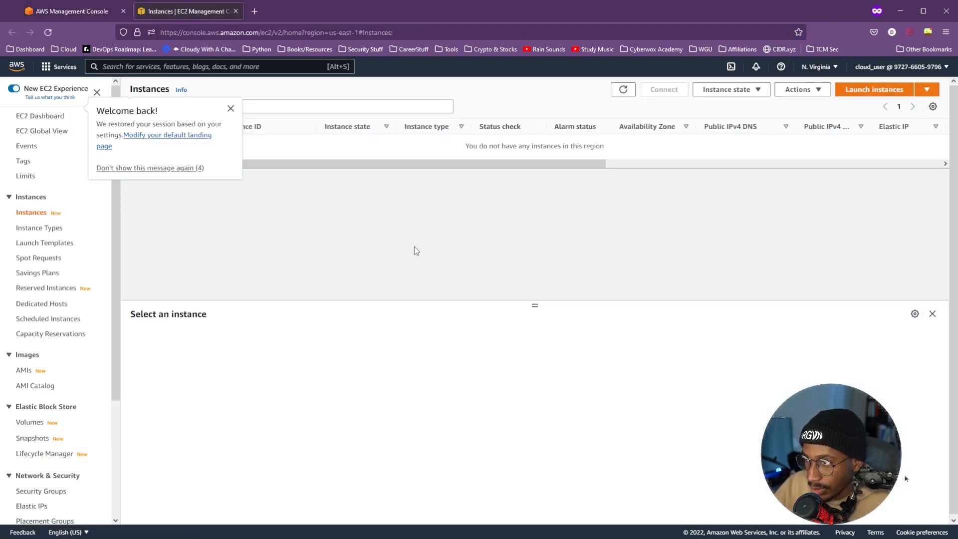
pyautogui.click(850, 92)
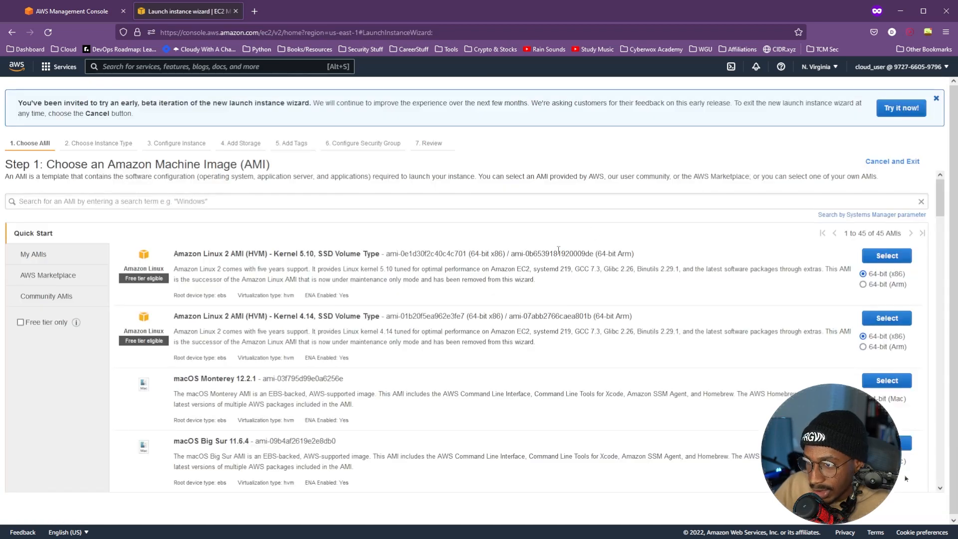
pyautogui.click(887, 256)
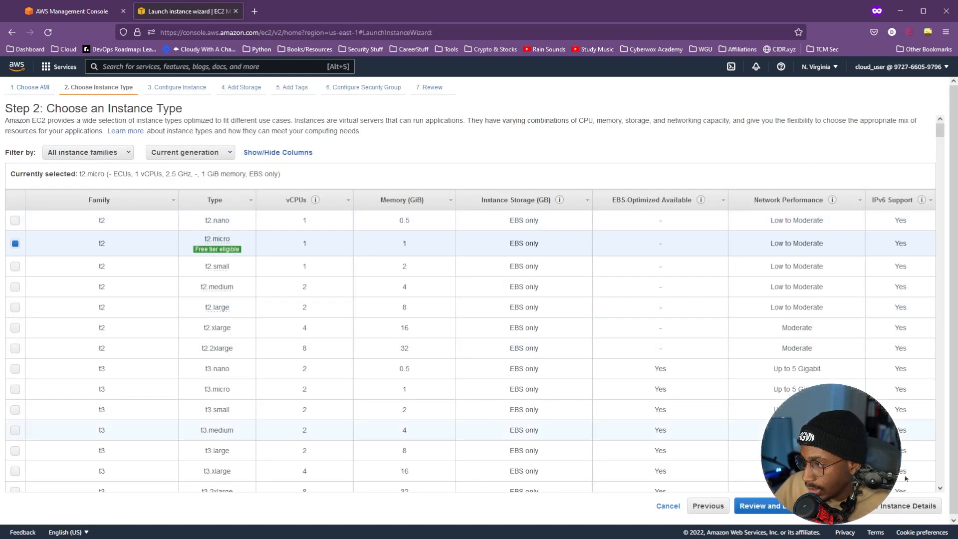
pyautogui.click(786, 507)
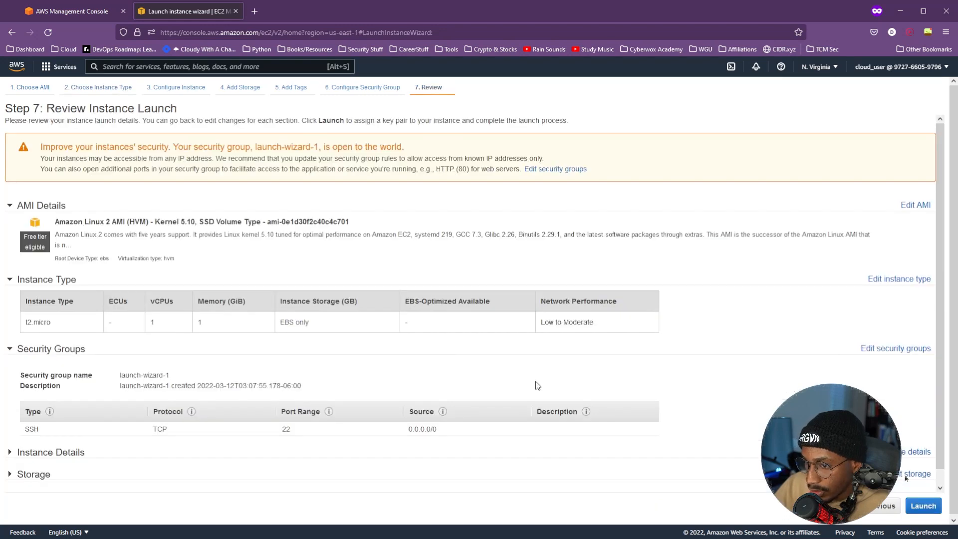
# - Edit the instance's security group and add an SMB rule for port 445 with its source set to Anywhere
pyautogui.scroll(-1, 535, 385)
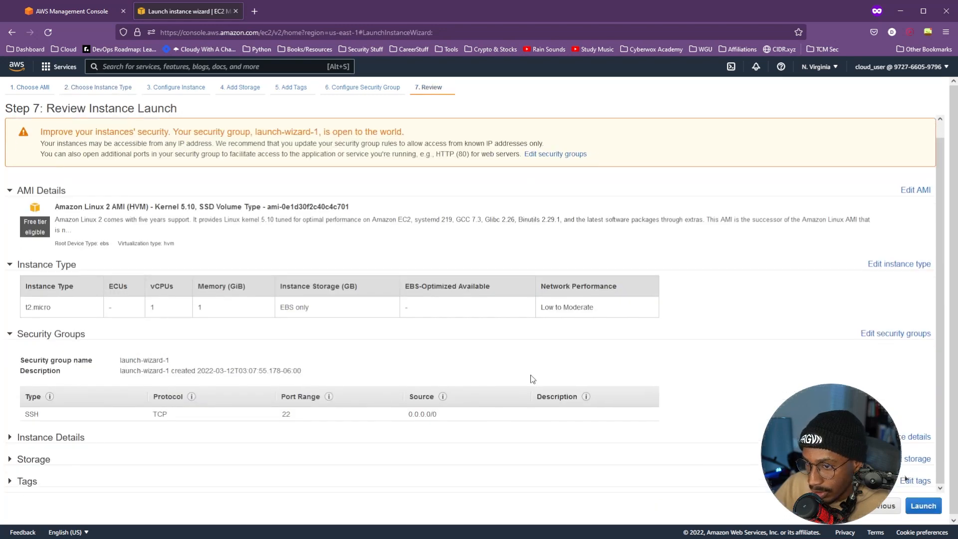
pyautogui.click(883, 334)
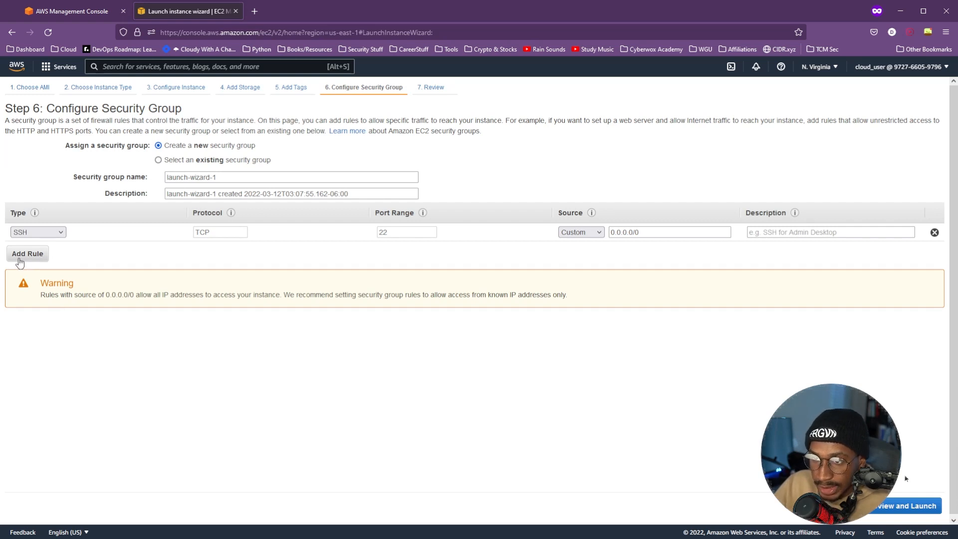
pyautogui.click(19, 257)
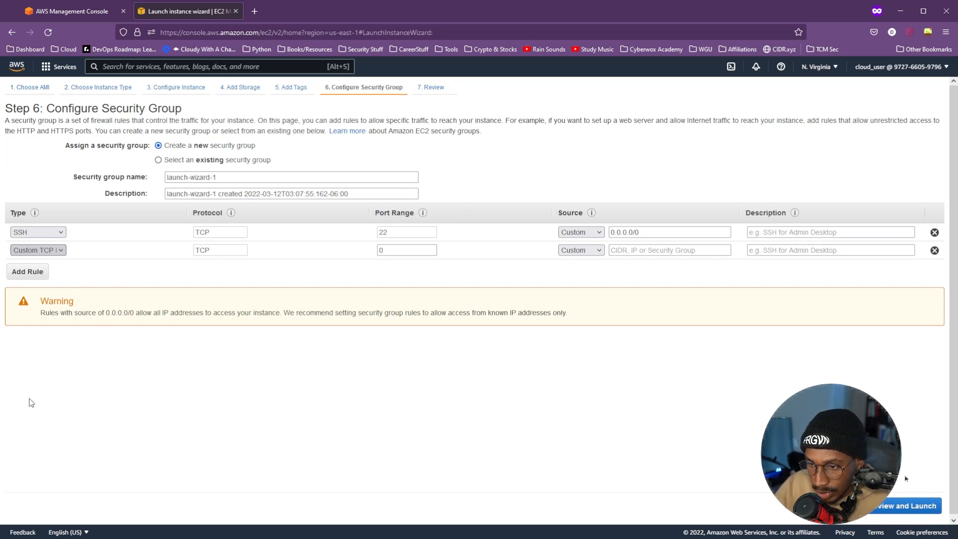
pyautogui.click(37, 425)
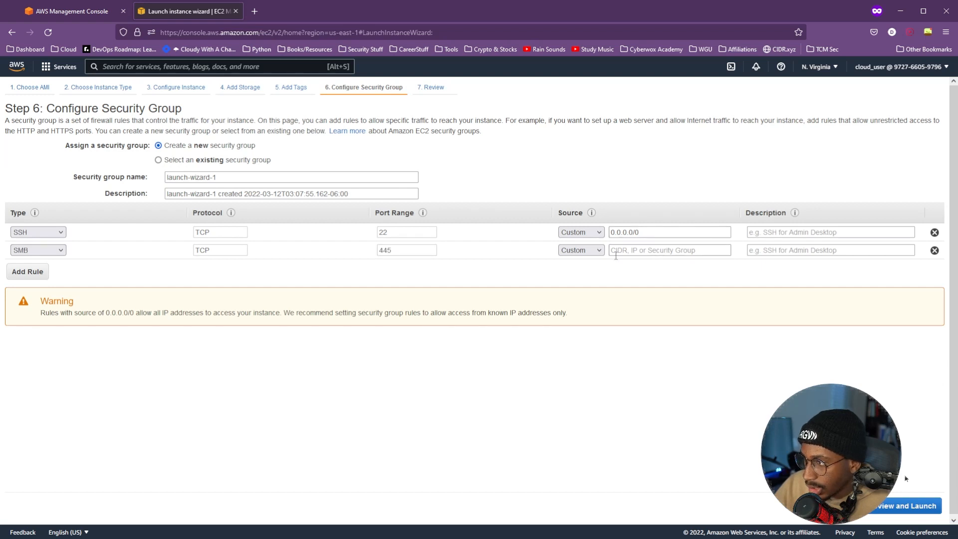
pyautogui.click(590, 284)
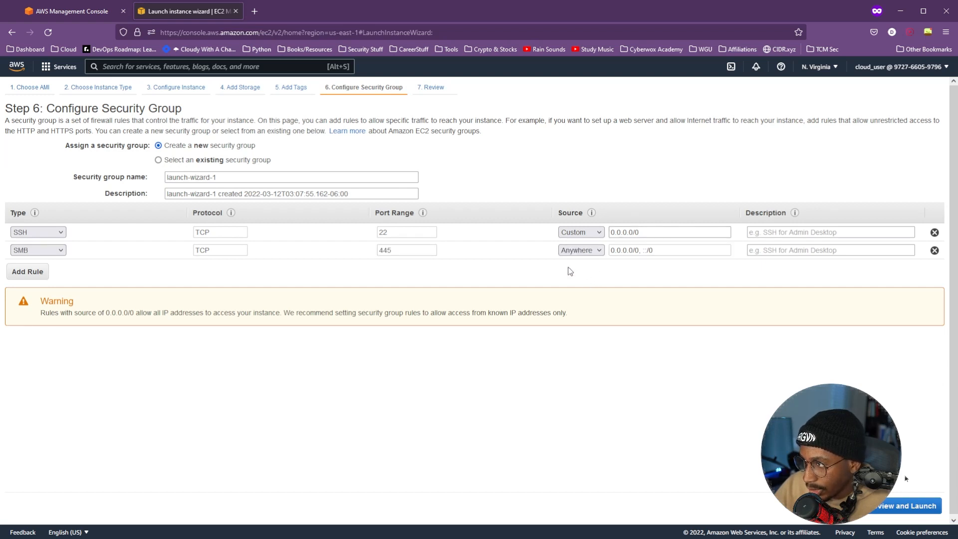
# - Add an RDP rule for port 3389 to the security group with its source set to Anywhere
pyautogui.click(15, 278)
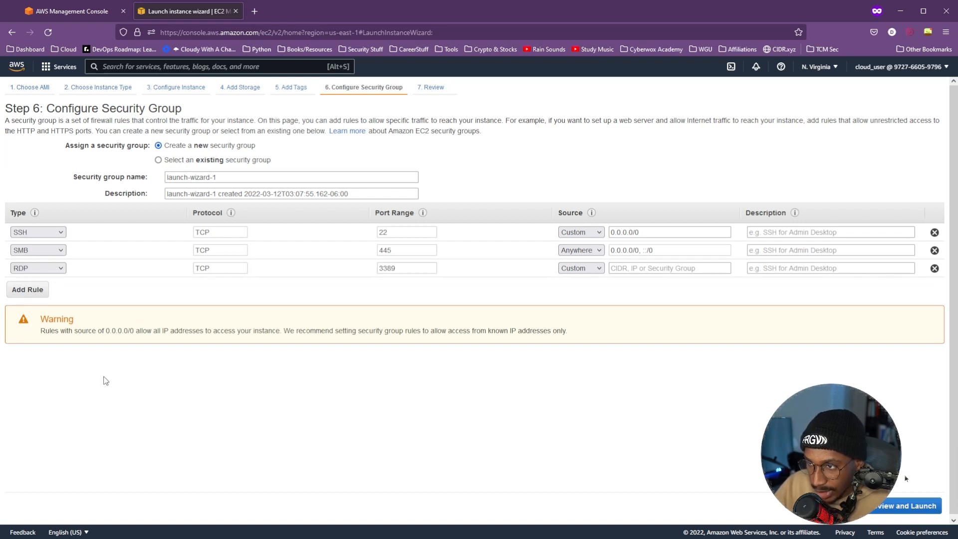
pyautogui.press('r')
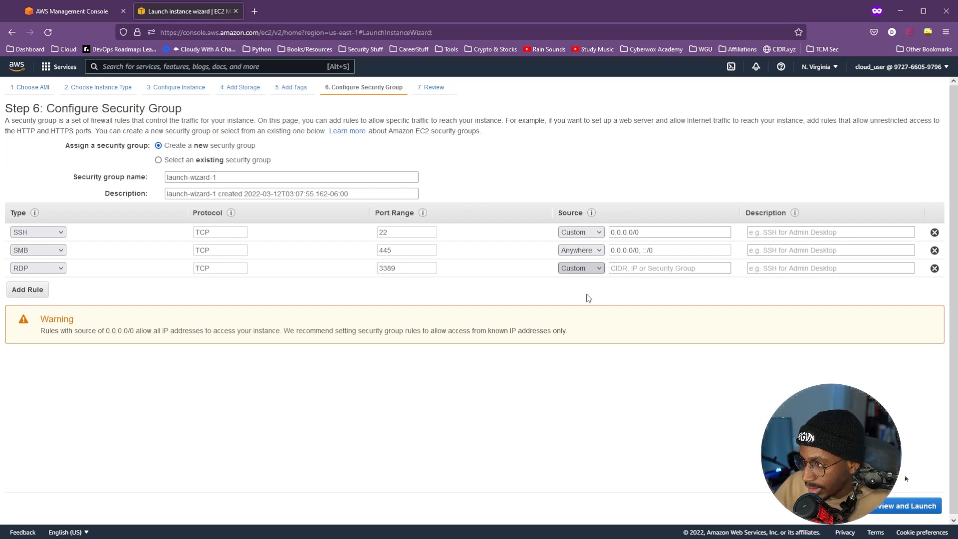
pyautogui.press('a')
# - Add a custom TCP rule for port 21 to the security group
pyautogui.click(30, 291)
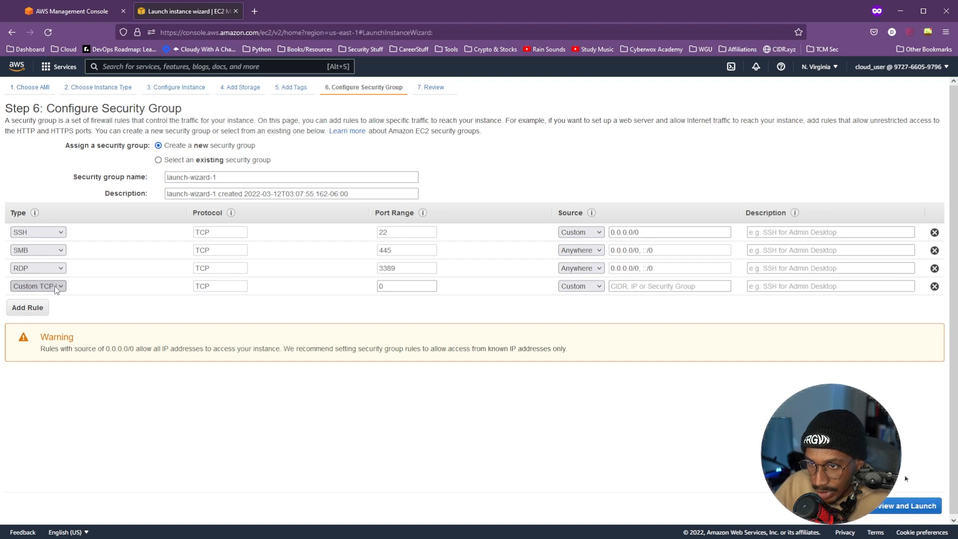
pyautogui.doubleClick(386, 286)
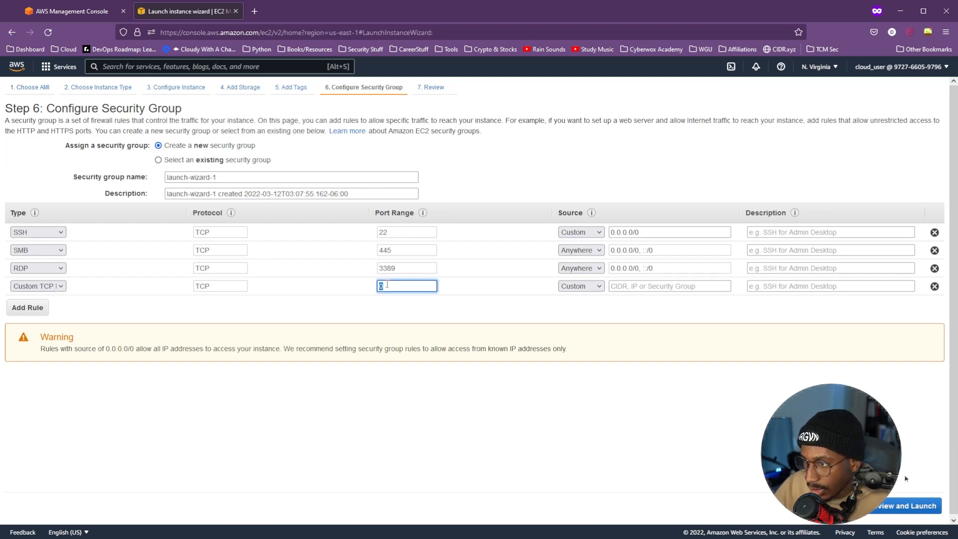
pyautogui.write('21')
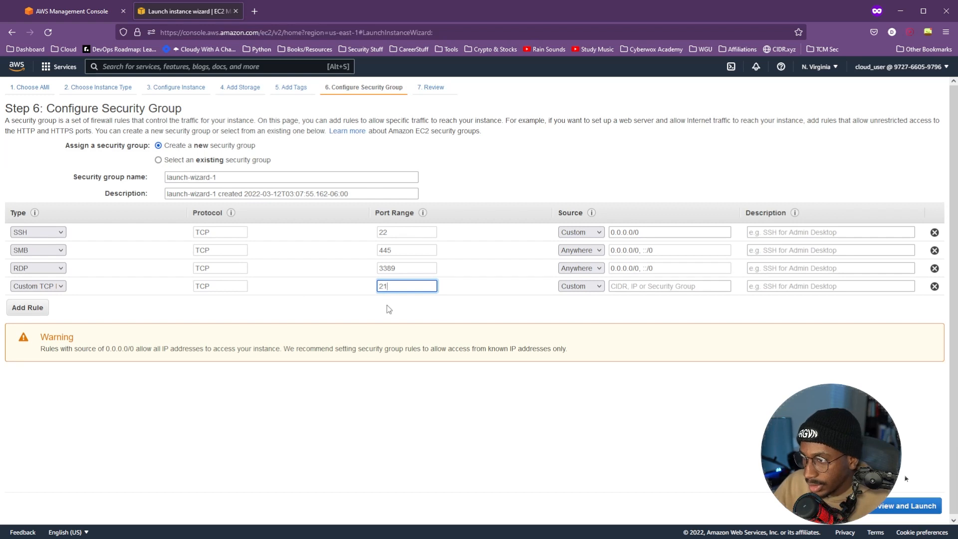
pyautogui.click(389, 309)
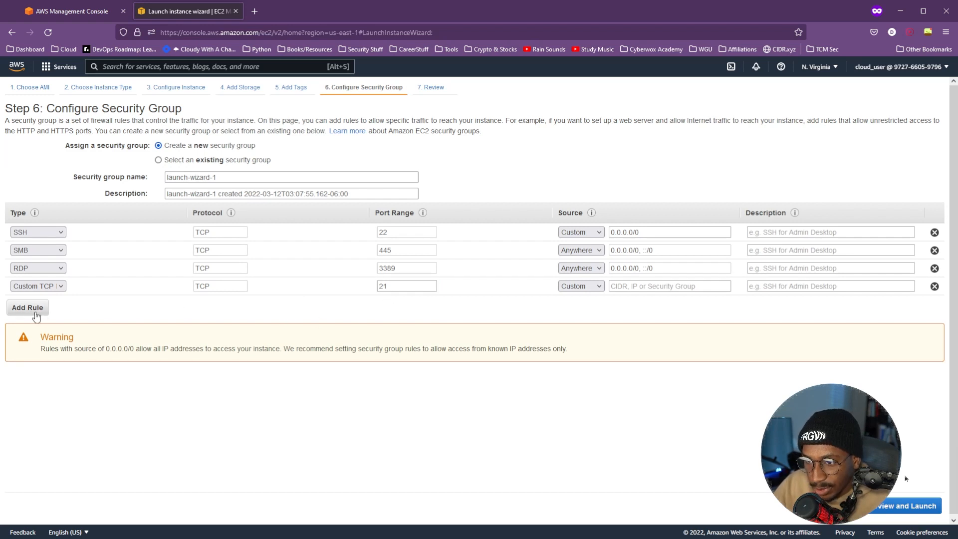
# - Add a custom TCP rule for port 80 and set the port 21 rule's source to Anywhere
pyautogui.click(29, 308)
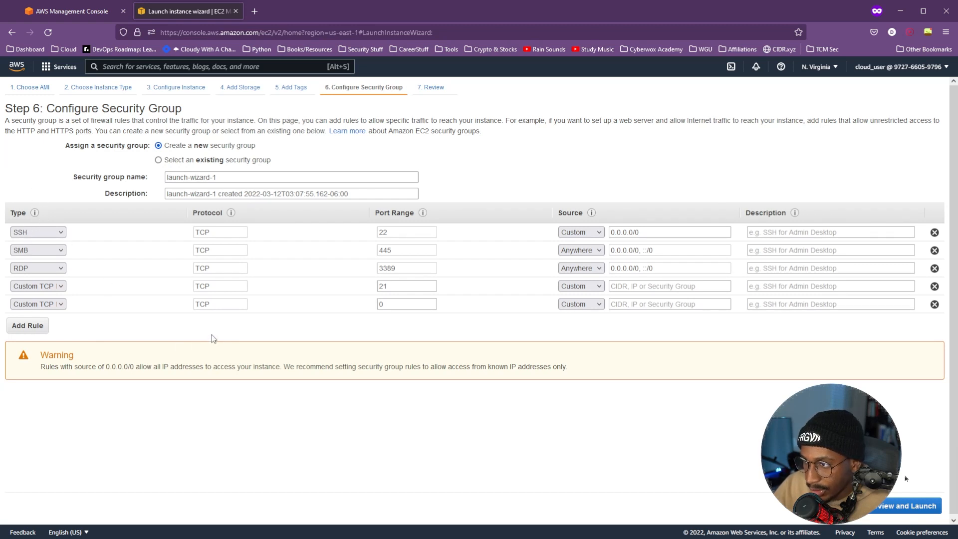
pyautogui.doubleClick(420, 303)
pyautogui.write('80')
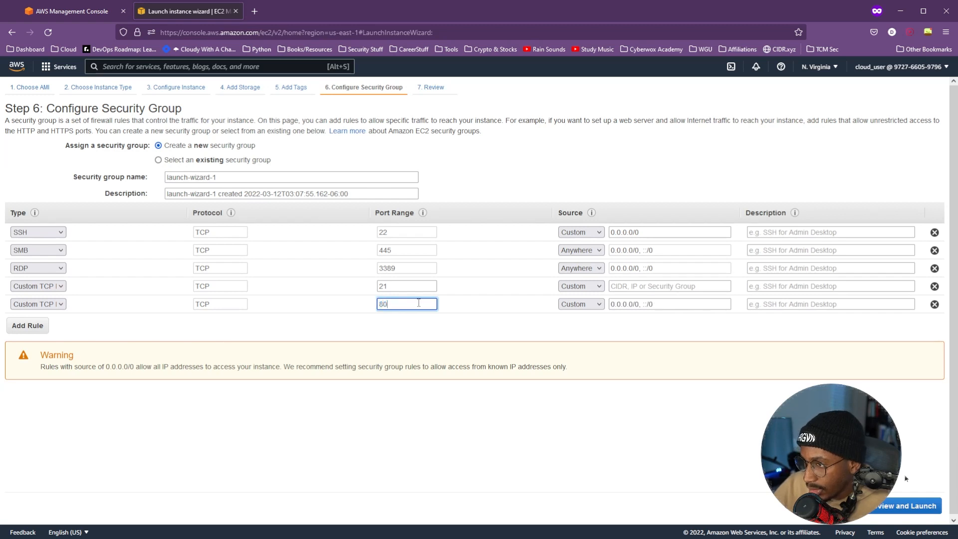
pyautogui.click(582, 286)
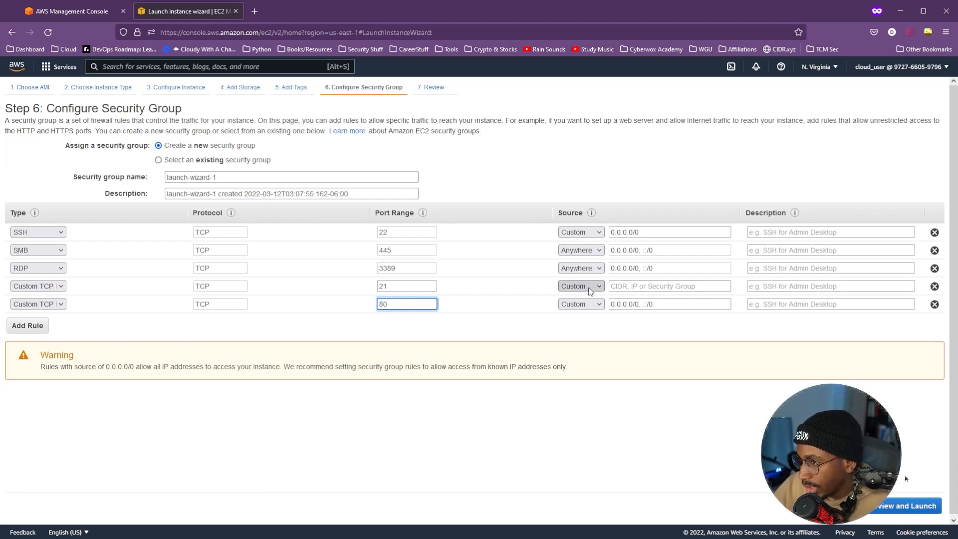
pyautogui.click(585, 314)
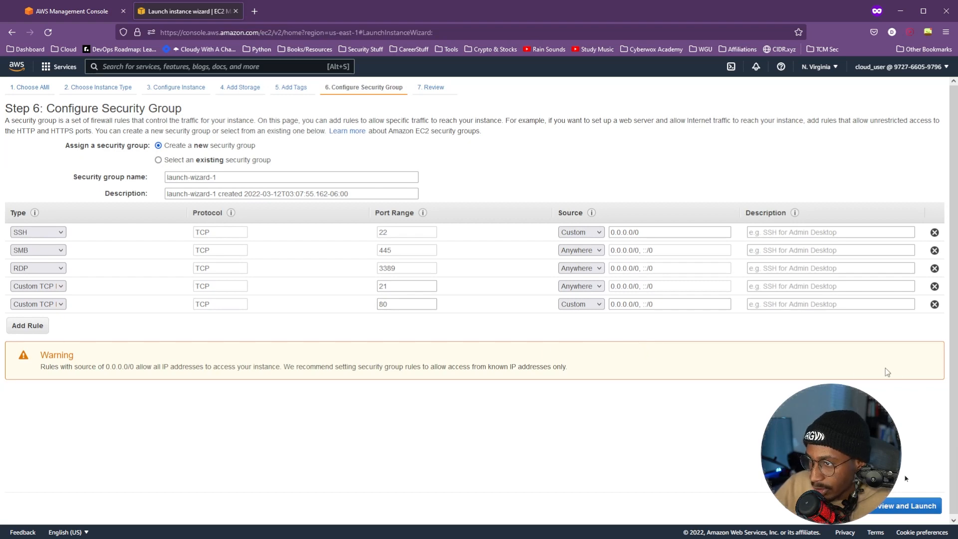
# - Review the launch settings and add an instance tag with key Server and value Prod
pyautogui.click(907, 505)
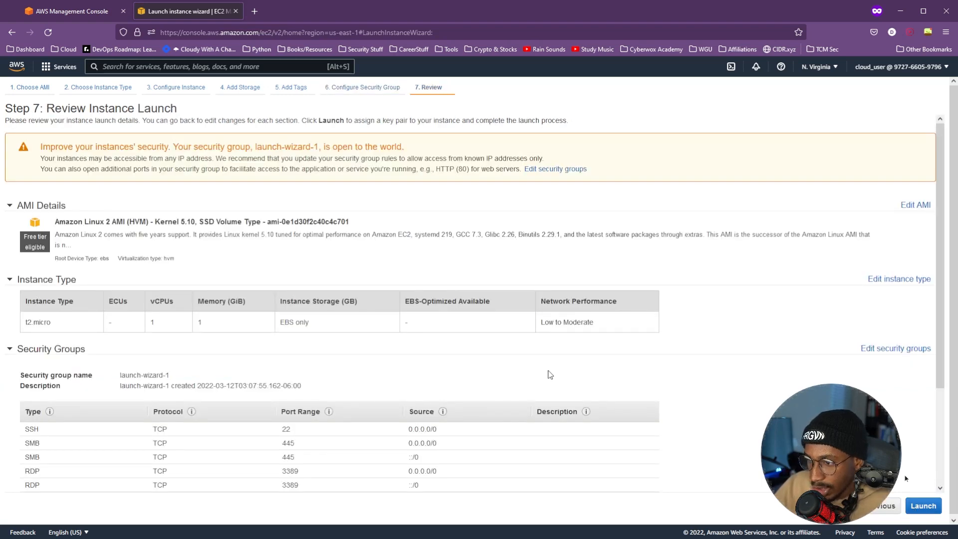
pyautogui.scroll(-3, 608, 280)
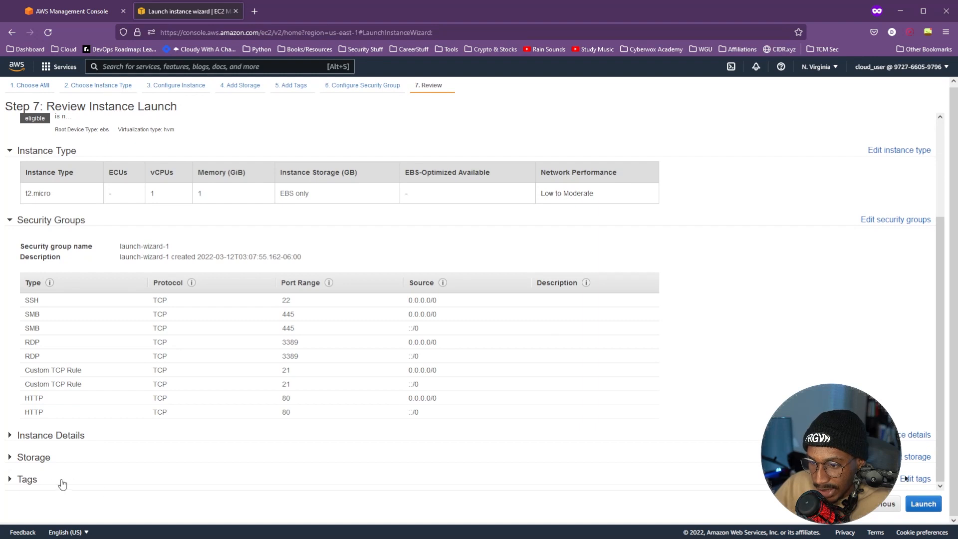
pyautogui.click(39, 482)
pyautogui.scroll(-1, 233, 351)
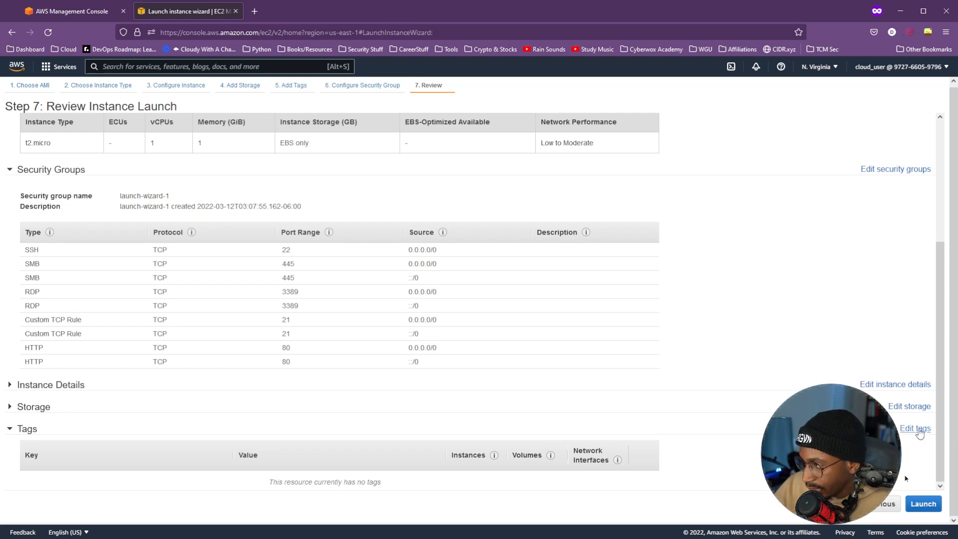
pyautogui.click(916, 430)
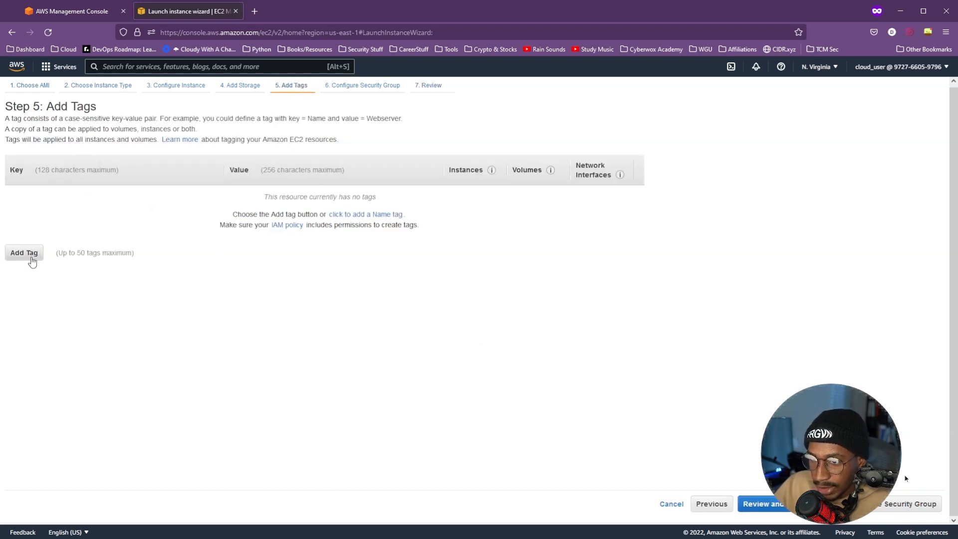
pyautogui.click(22, 253)
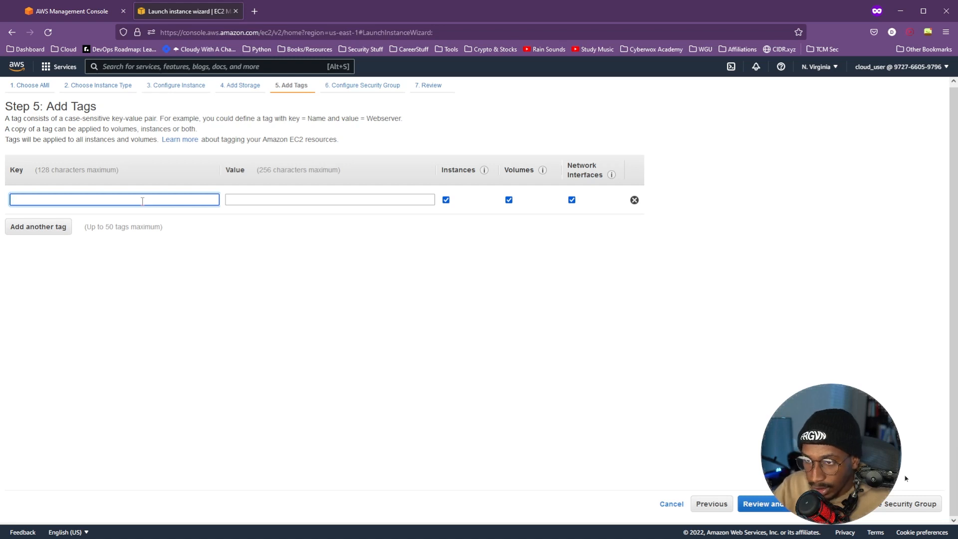
pyautogui.write('Server')
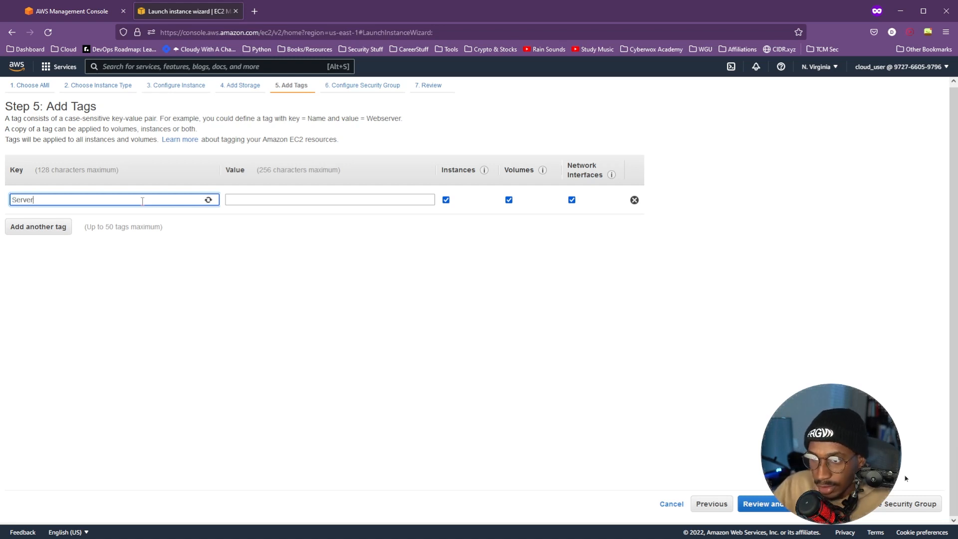
pyautogui.click(257, 200)
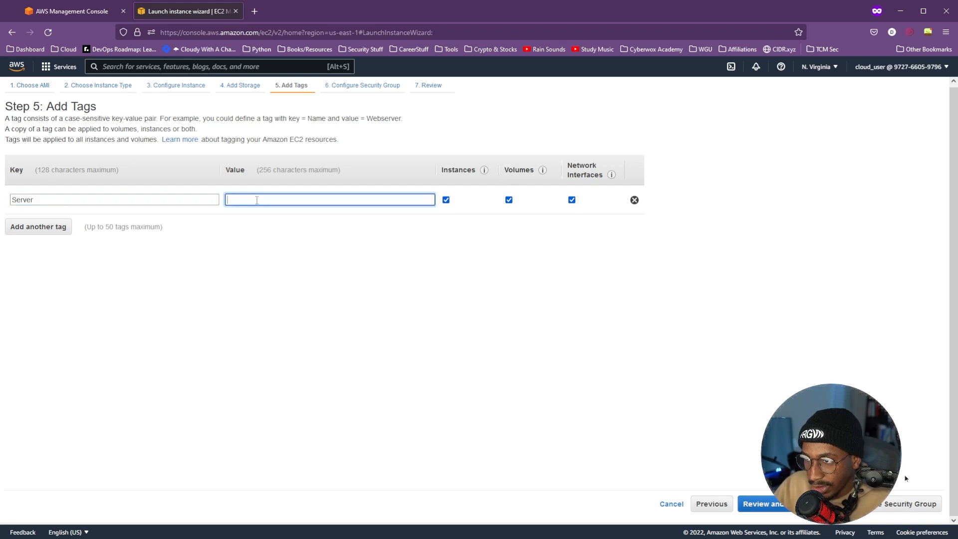
pyautogui.write('Prod')
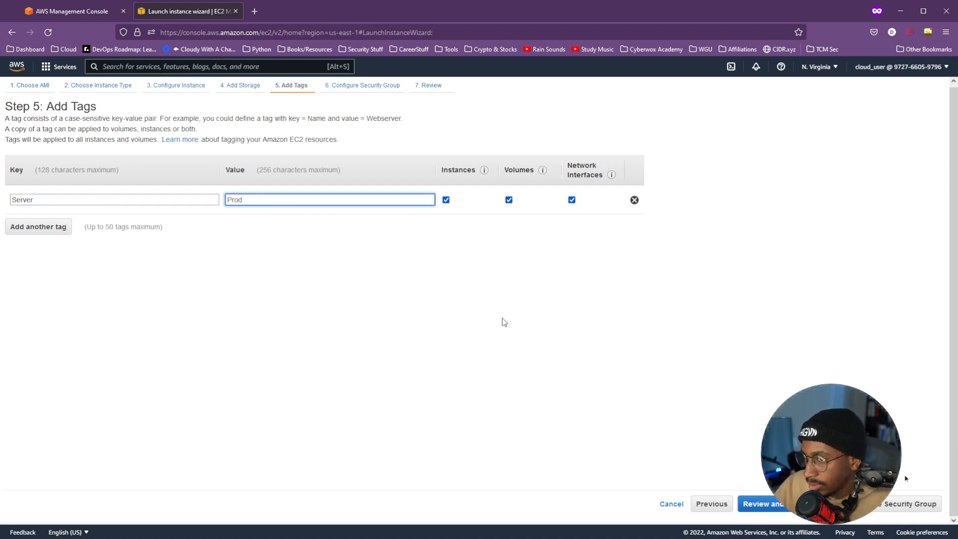
pyautogui.click(449, 309)
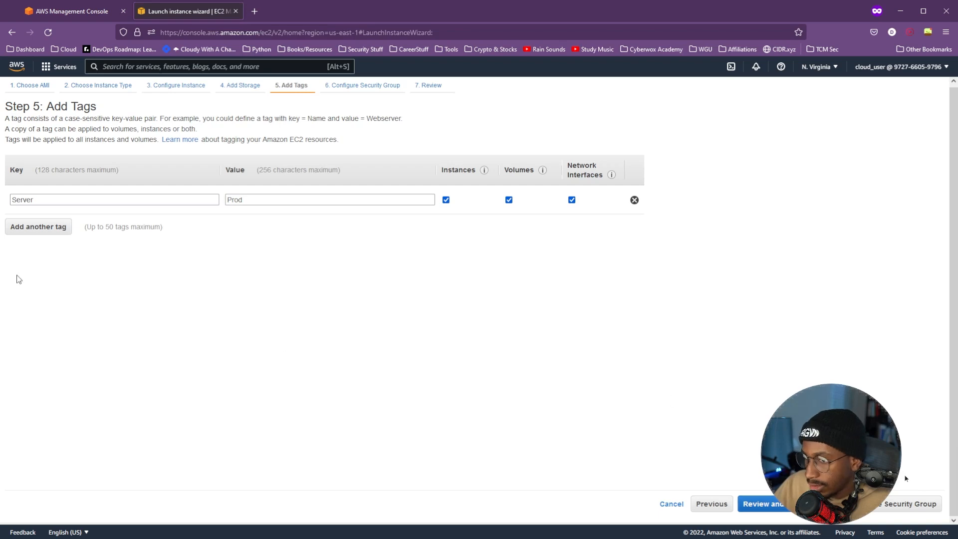
# - Review and launch the instance without a key pair, acknowledging the limited connection options
pyautogui.click(781, 504)
pyautogui.scroll(-3, 747, 393)
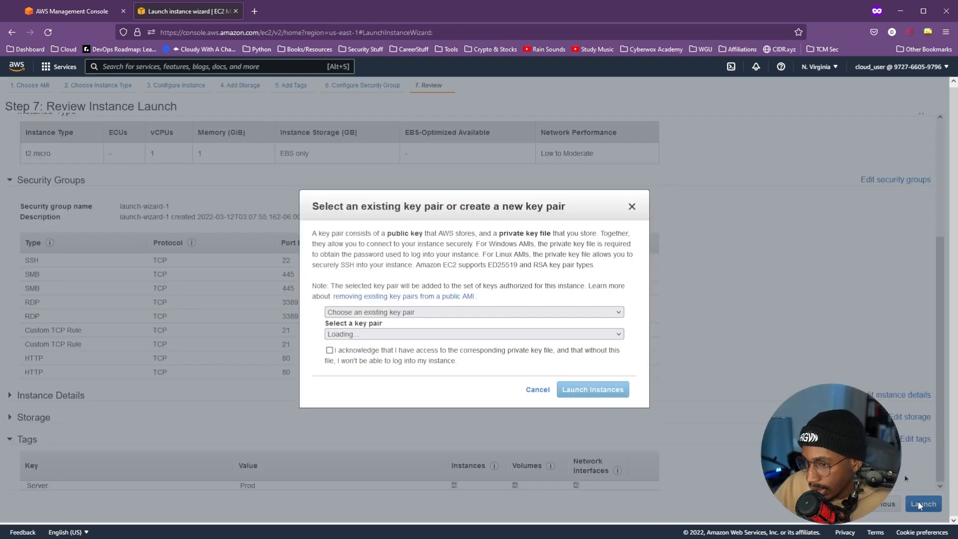
pyautogui.click(920, 504)
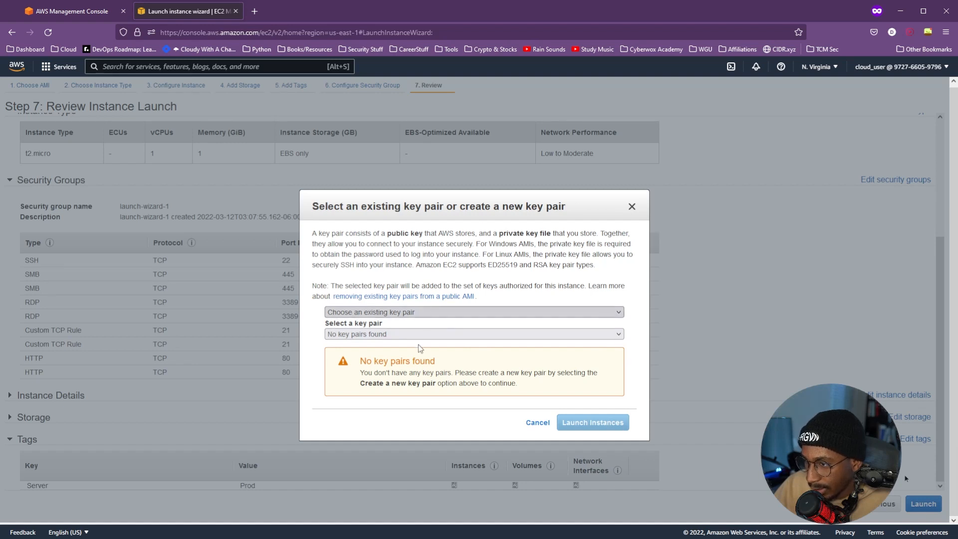
pyautogui.click(414, 312)
pyautogui.click(397, 348)
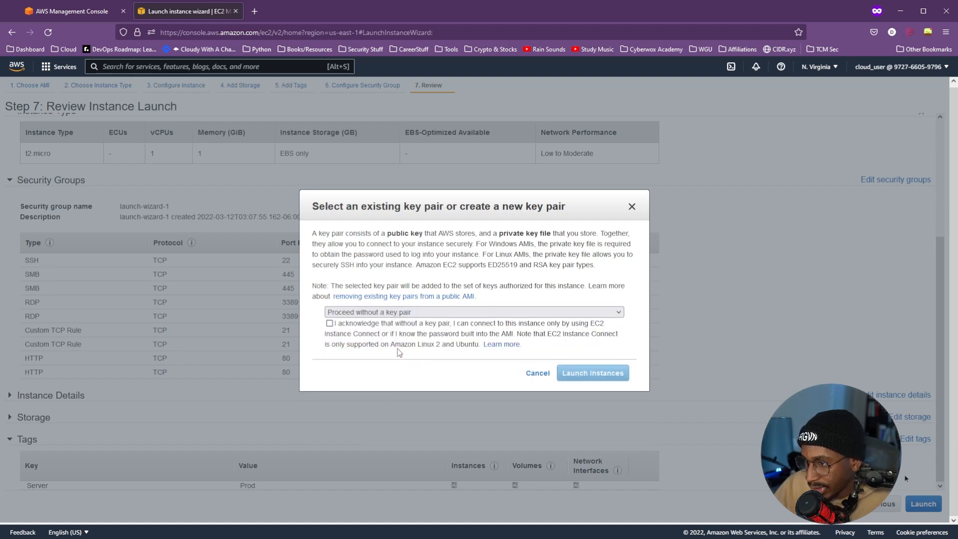
pyautogui.click(330, 324)
pyautogui.click(611, 371)
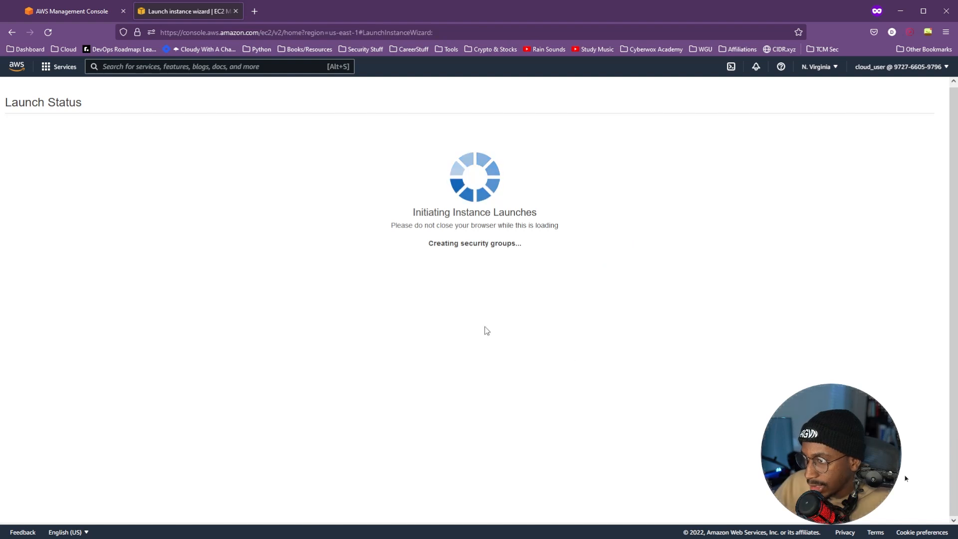
# - Search the AWS services for Inspector and open it in a separate browser tab
pyautogui.click(148, 69)
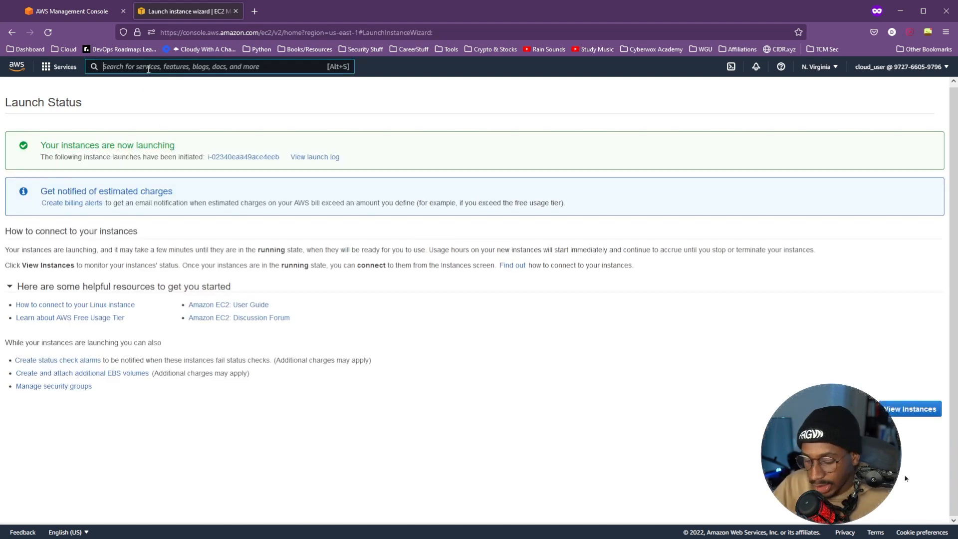
pyautogui.write('inspecto')
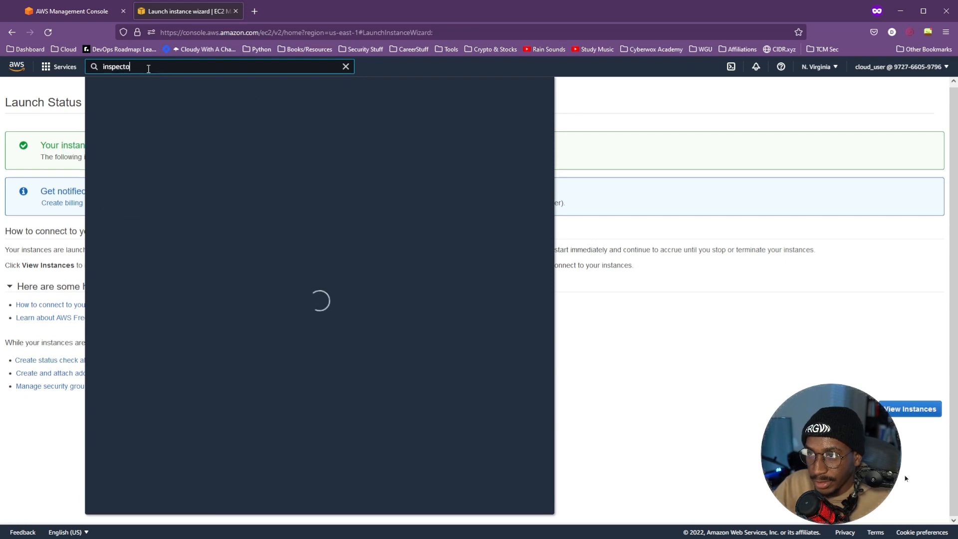
pyautogui.write('r')
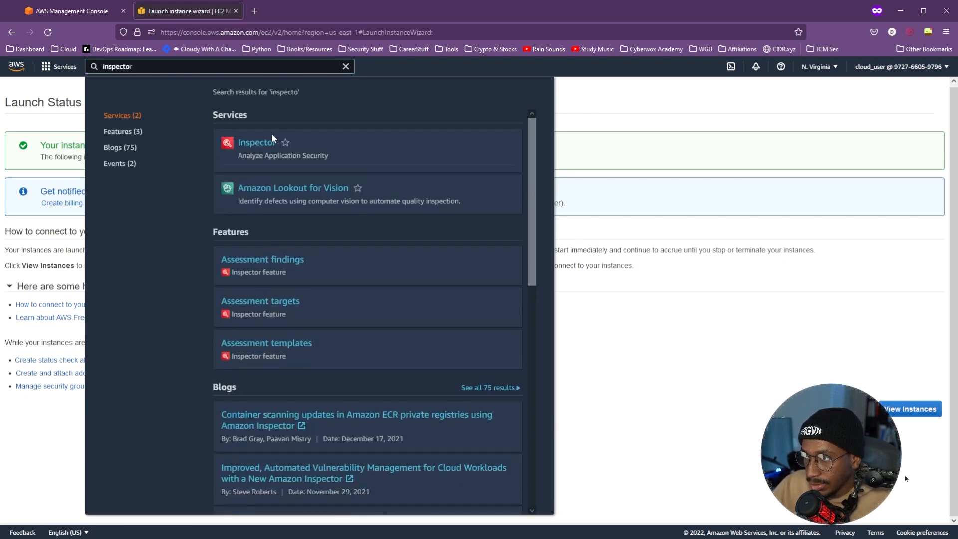
pyautogui.middleClick(259, 145)
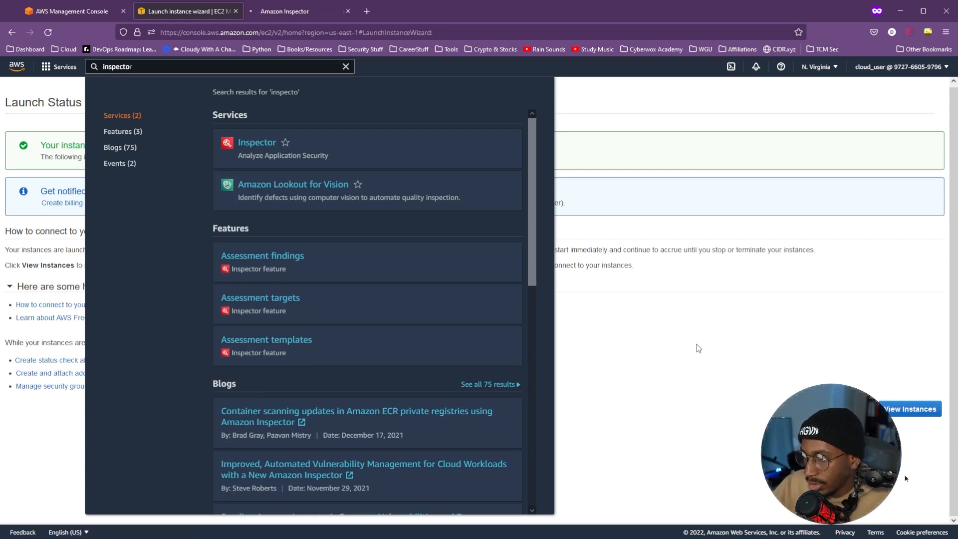
pyautogui.click(695, 348)
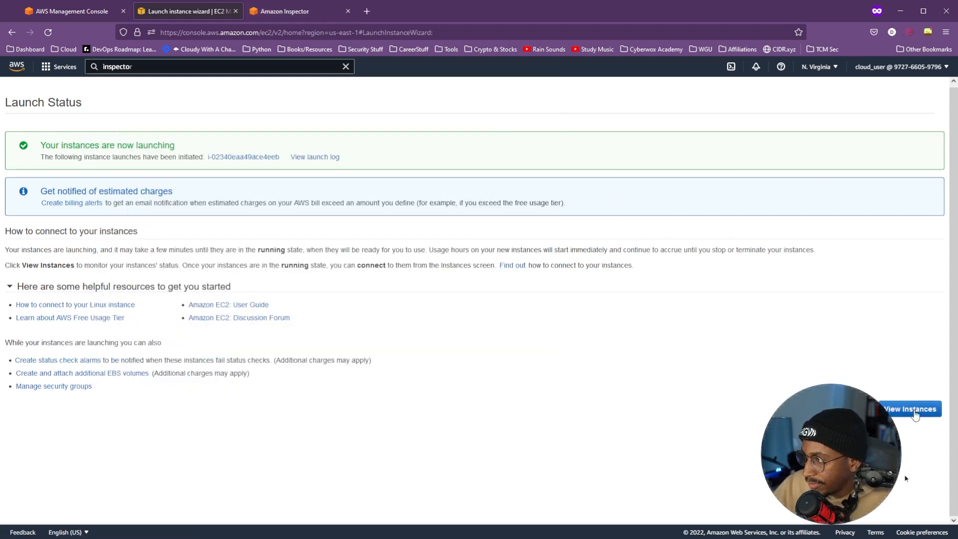
# - Open the EC2 instances list and view the details of the newly launched t2.micro instance
pyautogui.click(912, 409)
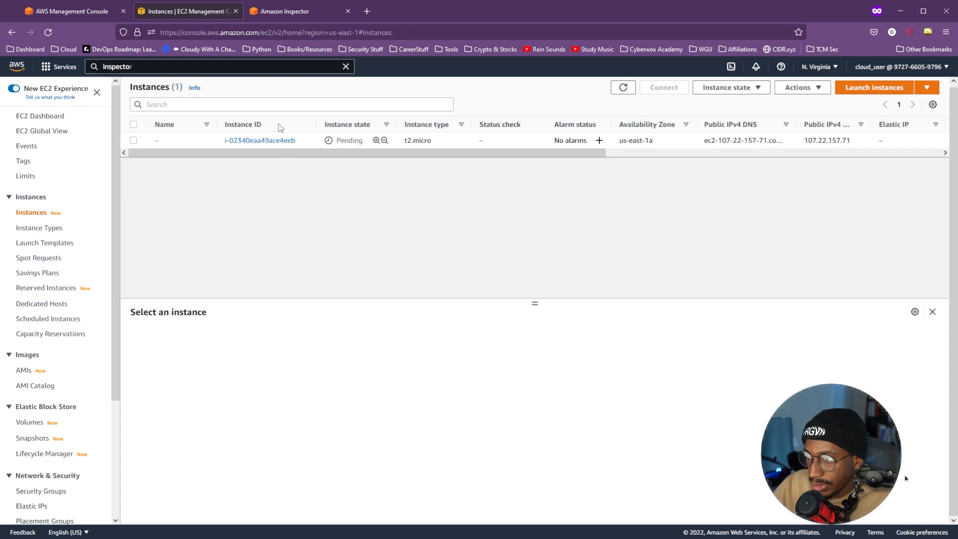
pyautogui.click(133, 141)
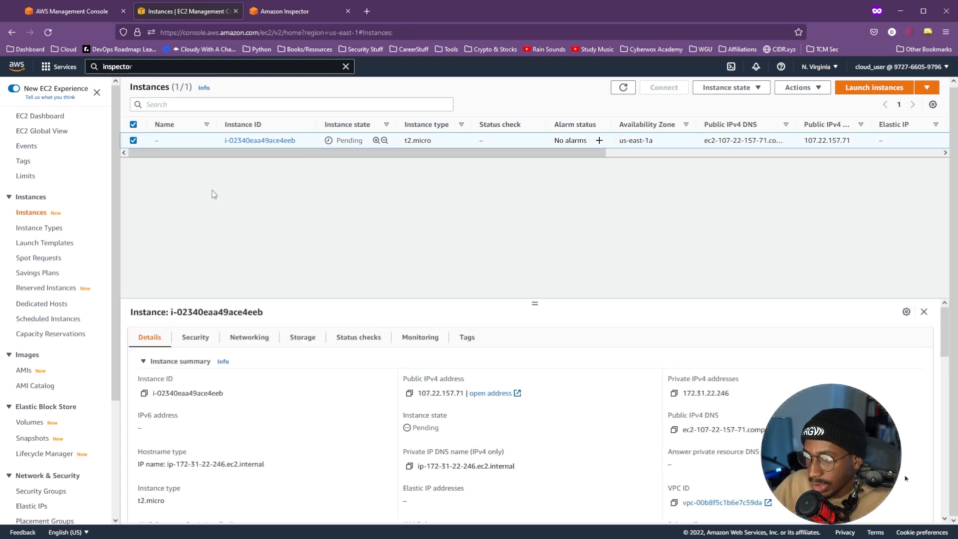
pyautogui.scroll(-3, 273, 362)
pyautogui.scroll(5, 272, 359)
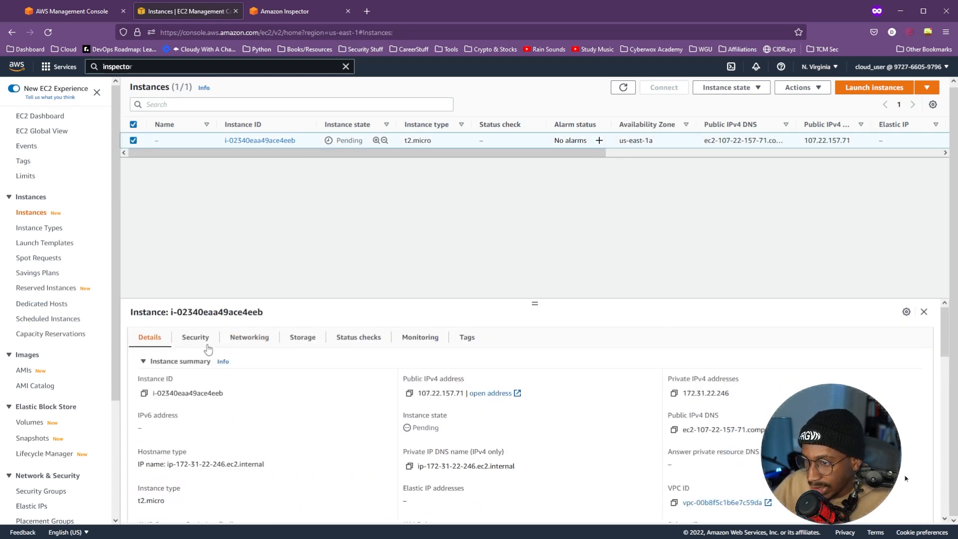
# - Examine the inbound and outbound security group rules of the selected instance
pyautogui.click(196, 340)
pyautogui.scroll(-2, 305, 391)
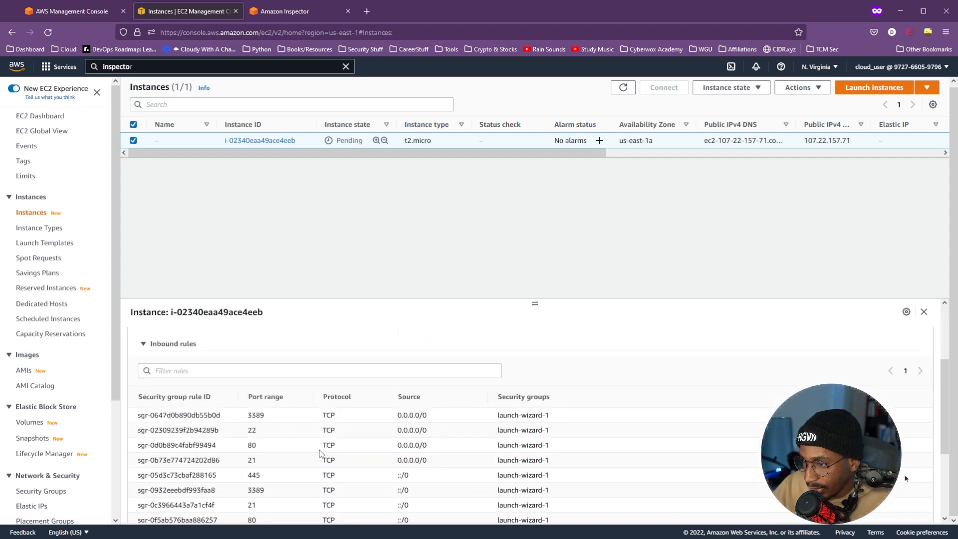
pyautogui.scroll(-1, 280, 392)
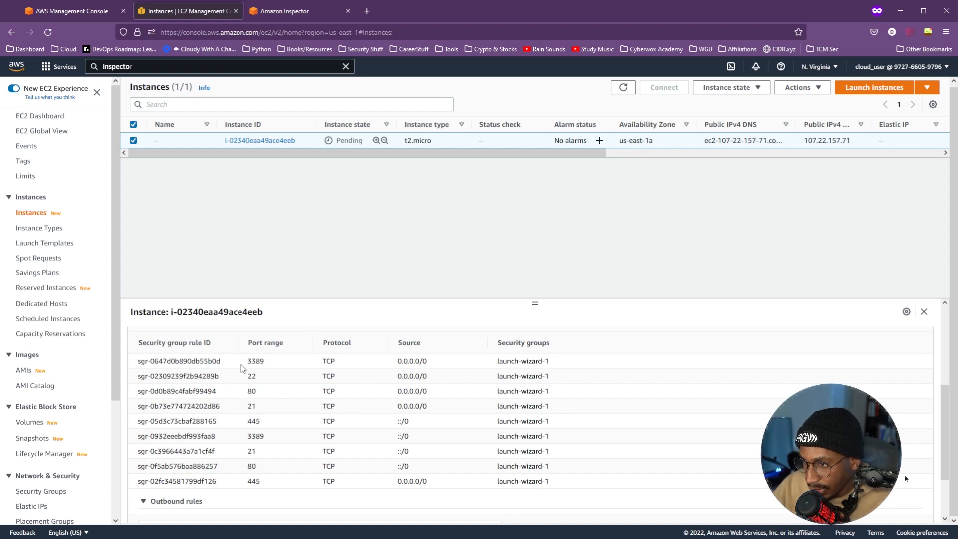
pyautogui.scroll(-2, 262, 387)
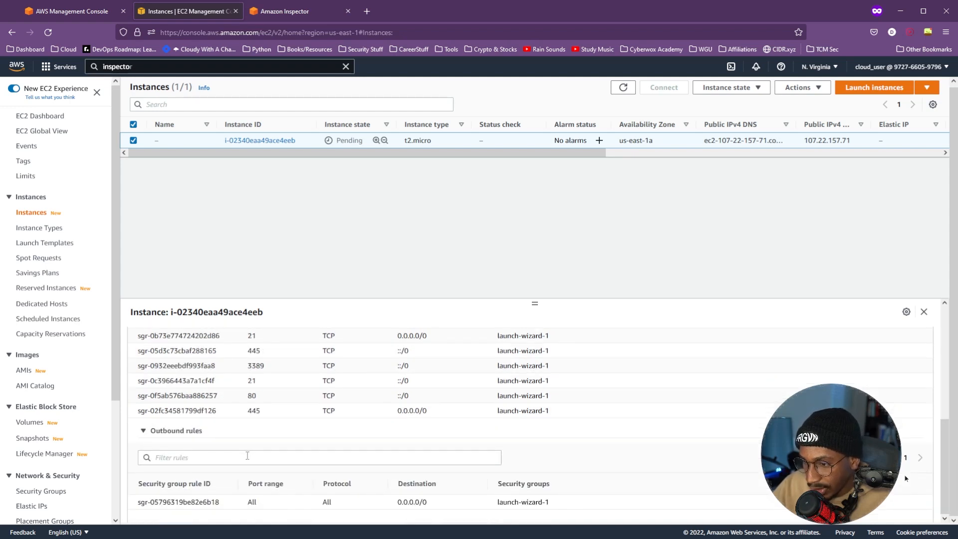
pyautogui.scroll(4, 248, 456)
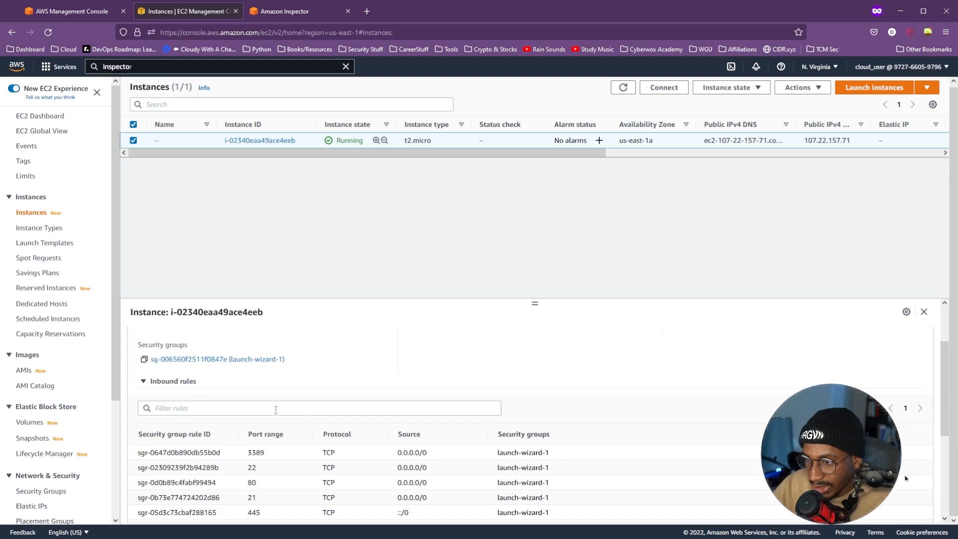
pyautogui.scroll(-3, 272, 415)
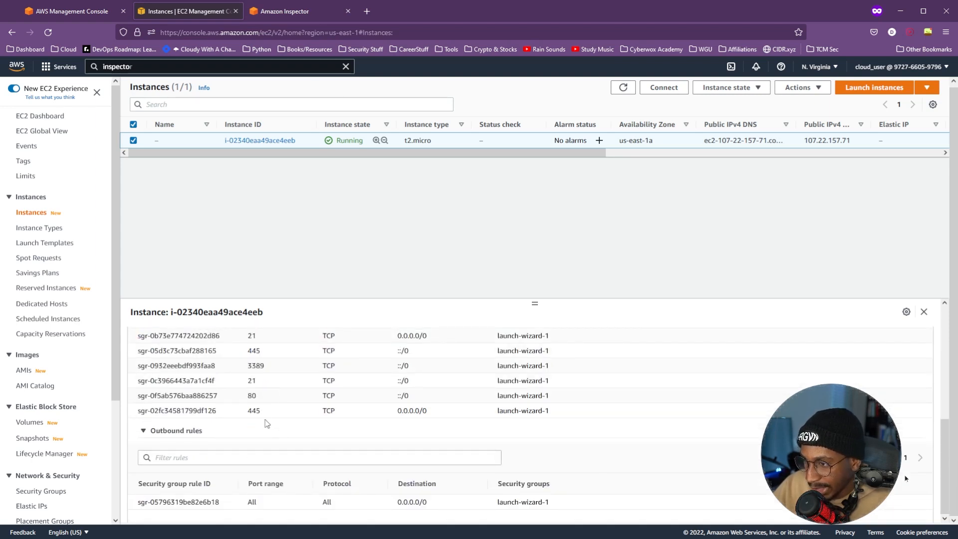
pyautogui.scroll(1, 267, 423)
pyautogui.scroll(1, 267, 423)
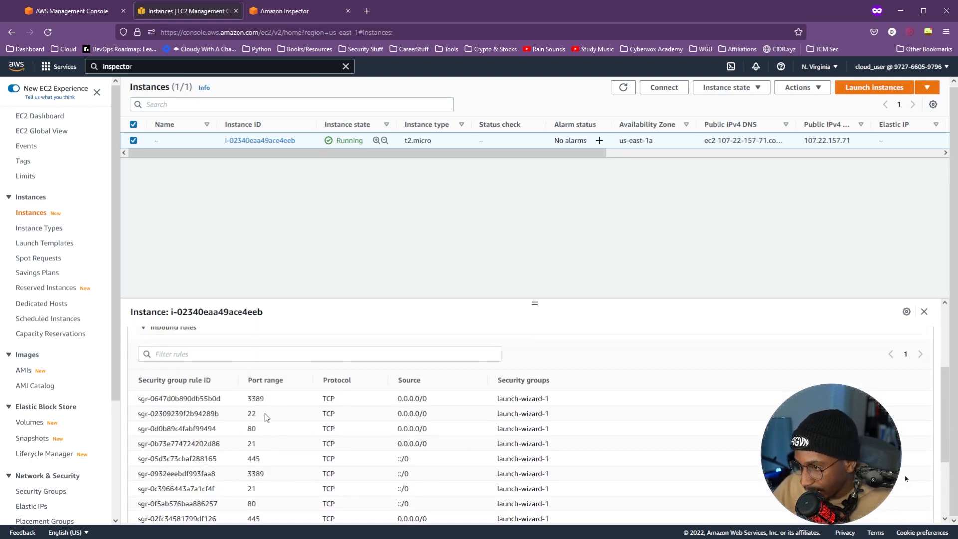
# - Switch from the new Amazon Inspector to Inspector Classic and start its advanced assessment setup
pyautogui.click(288, 12)
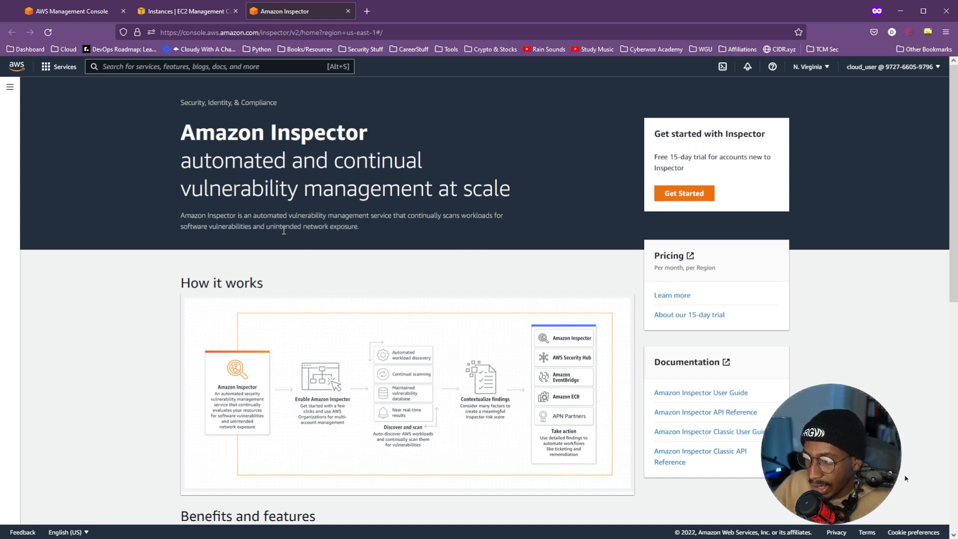
pyautogui.scroll(-3, 425, 231)
pyautogui.scroll(3, 471, 266)
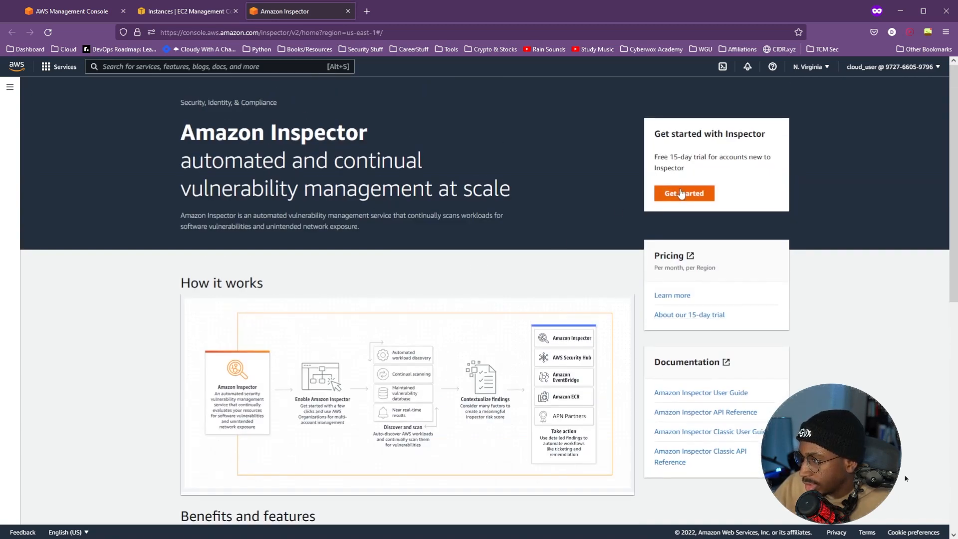
pyautogui.click(682, 195)
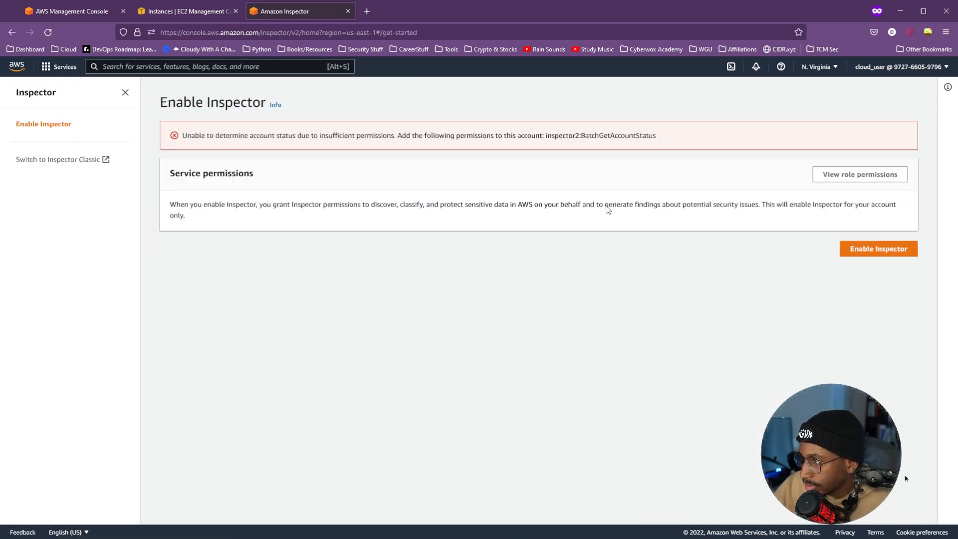
pyautogui.click(39, 163)
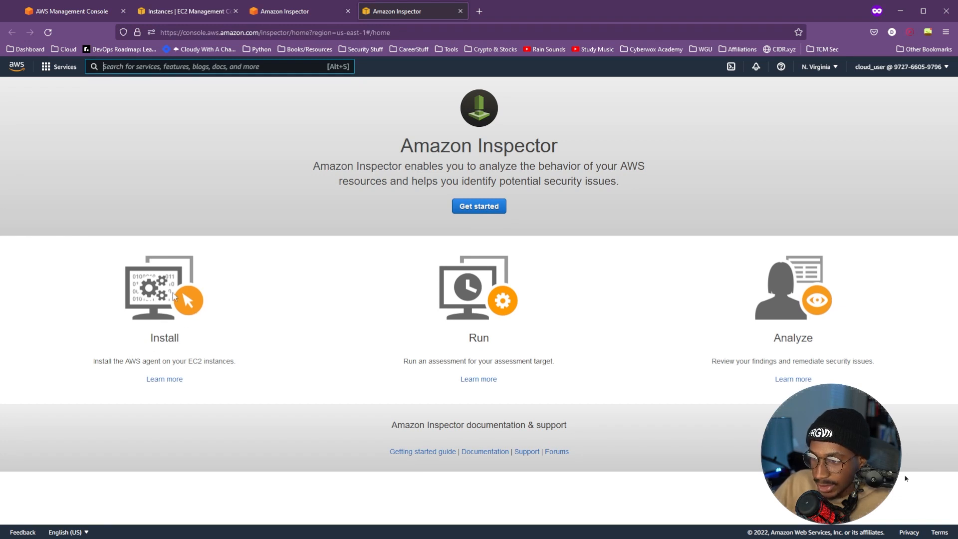
pyautogui.click(489, 211)
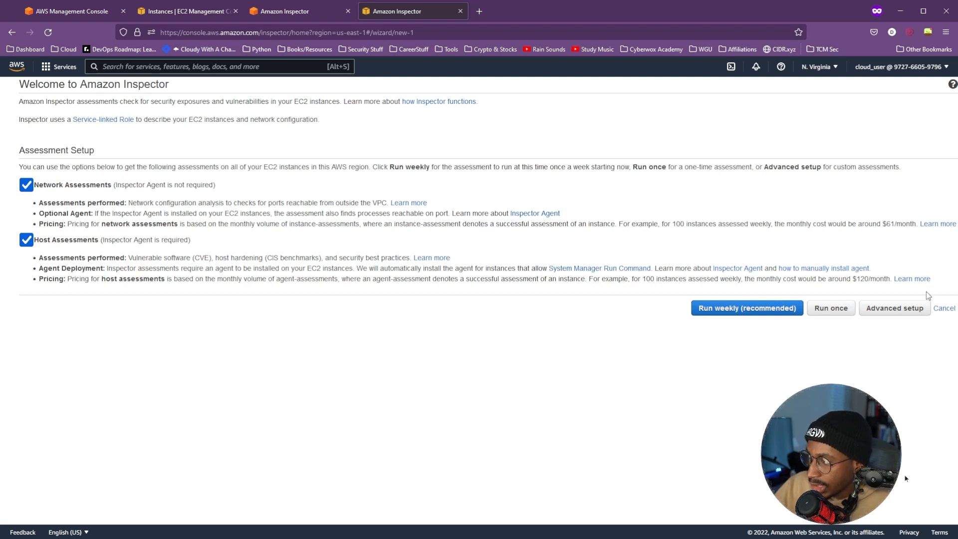
pyautogui.click(896, 310)
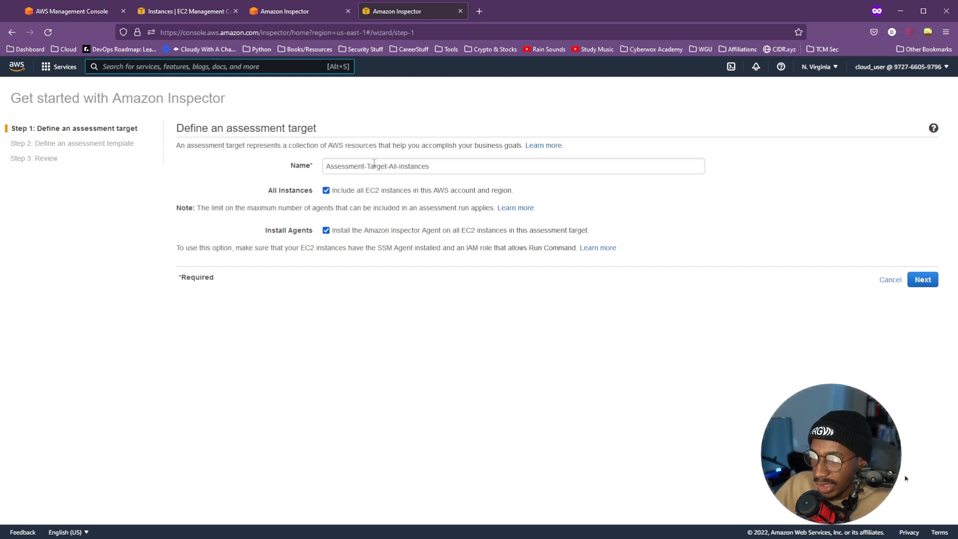
# - Name the assessment target EC2 Assessment Test and continue to the assessment template
pyautogui.doubleClick(364, 166)
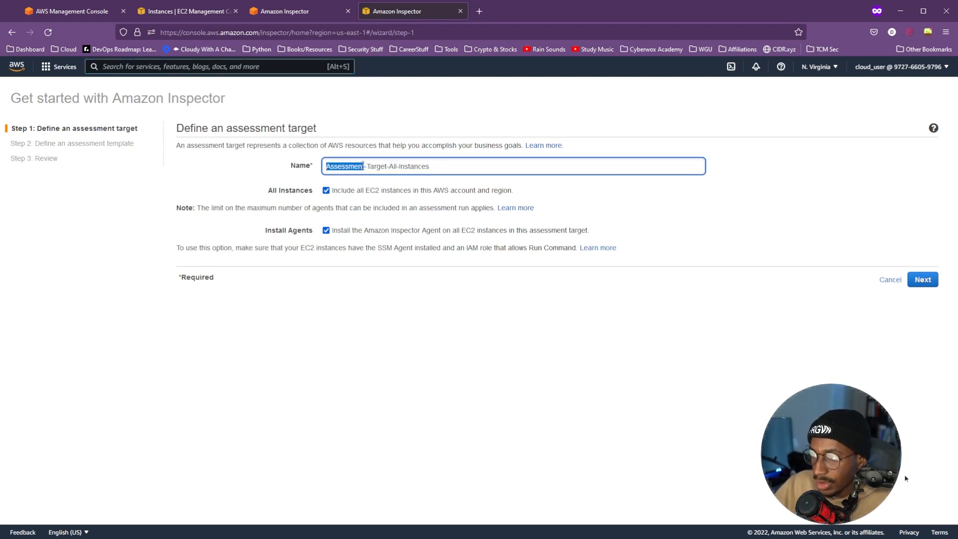
pyautogui.hotkey('ctrl', 'a')
pyautogui.write('EC')
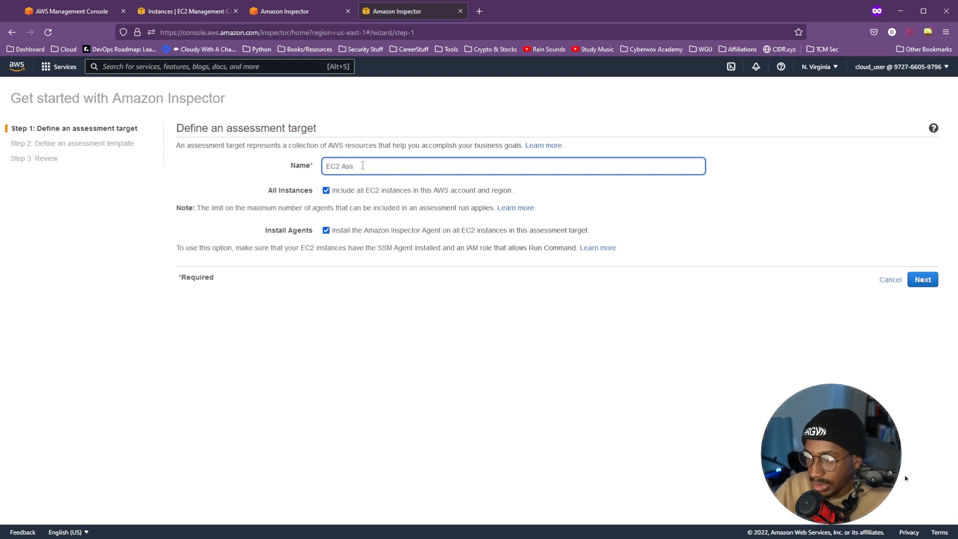
pyautogui.write('2 Assessment Test')
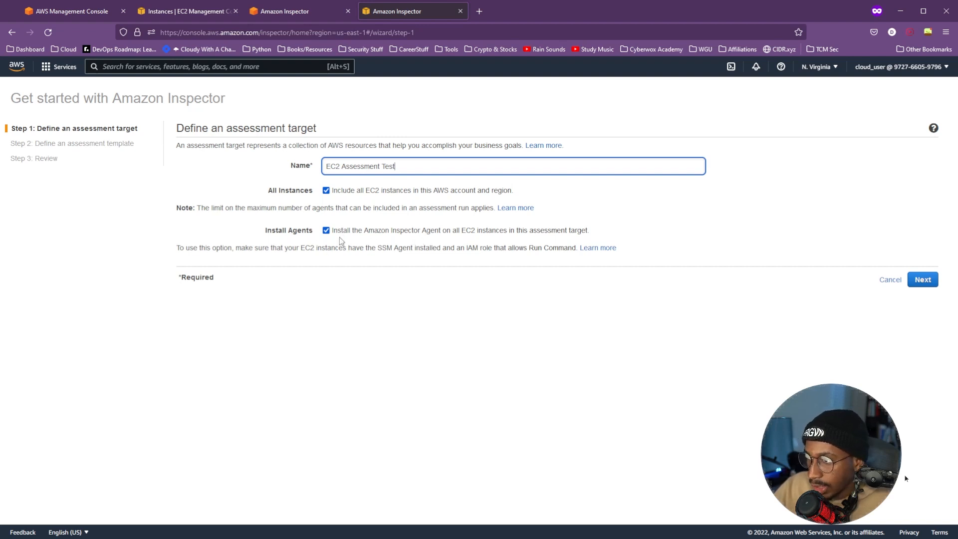
pyautogui.click(931, 281)
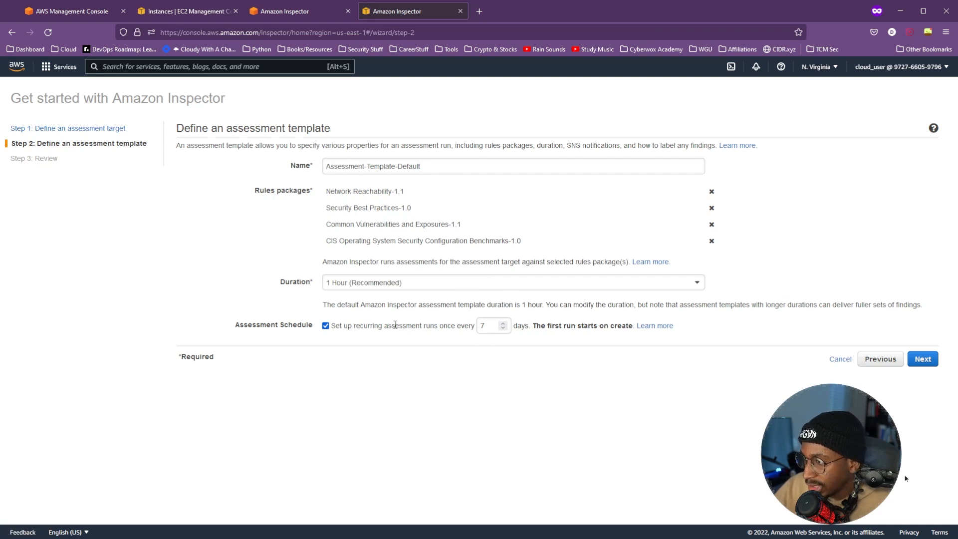
# - Disable recurring assessment runs in the template, then create the assessment with the default rules packages and 1-hour duration
pyautogui.click(325, 328)
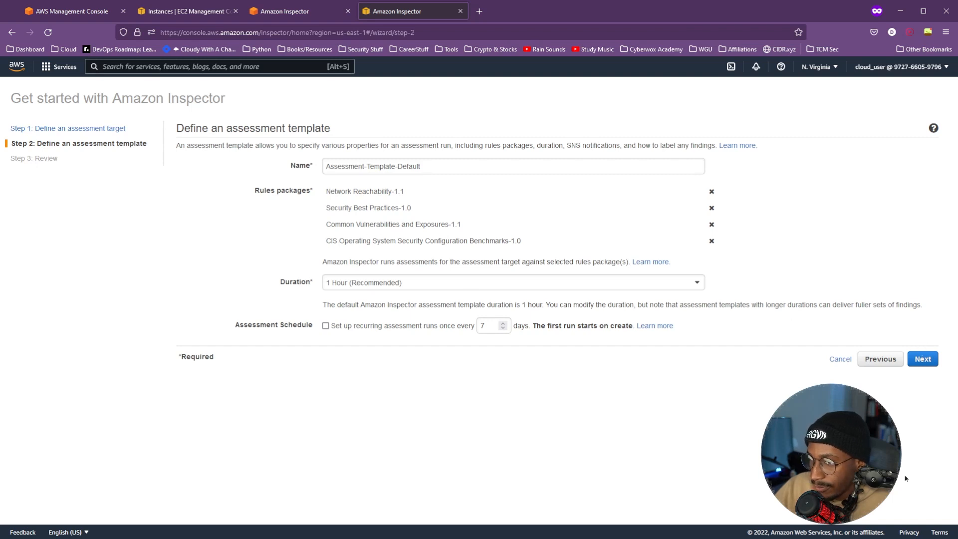
pyautogui.click(924, 360)
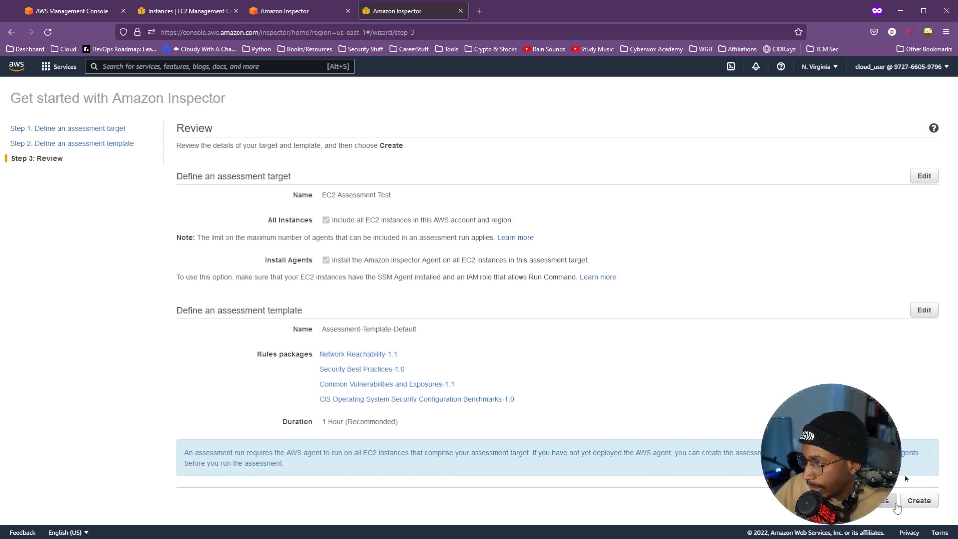
pyautogui.click(182, 12)
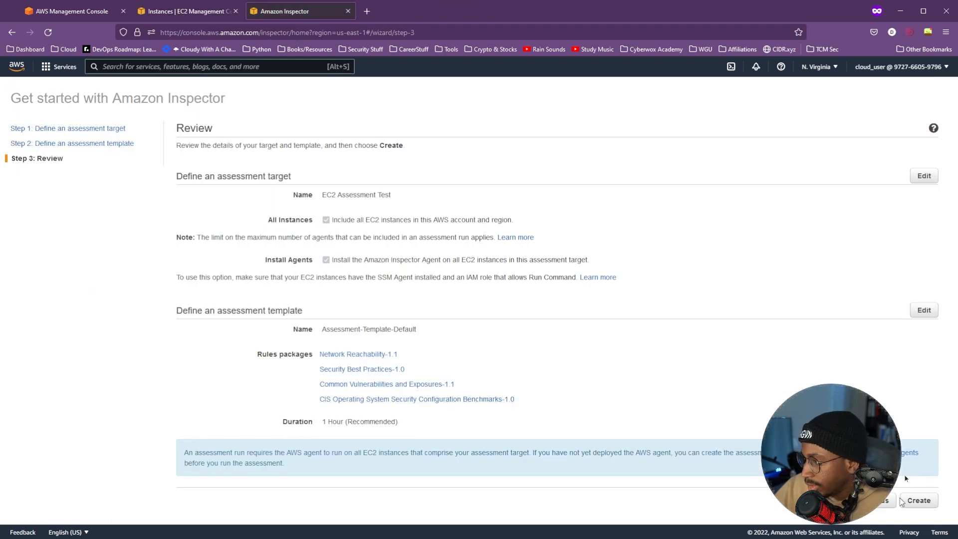
pyautogui.click(910, 503)
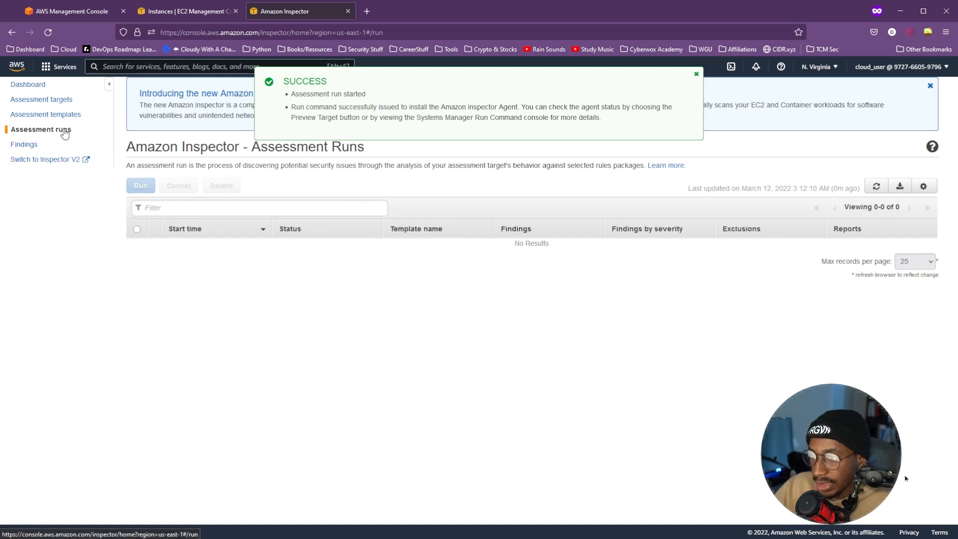
# - Refresh the list of assessment runs and expand the Assessment-Template-Default run to examine its details
pyautogui.click(877, 187)
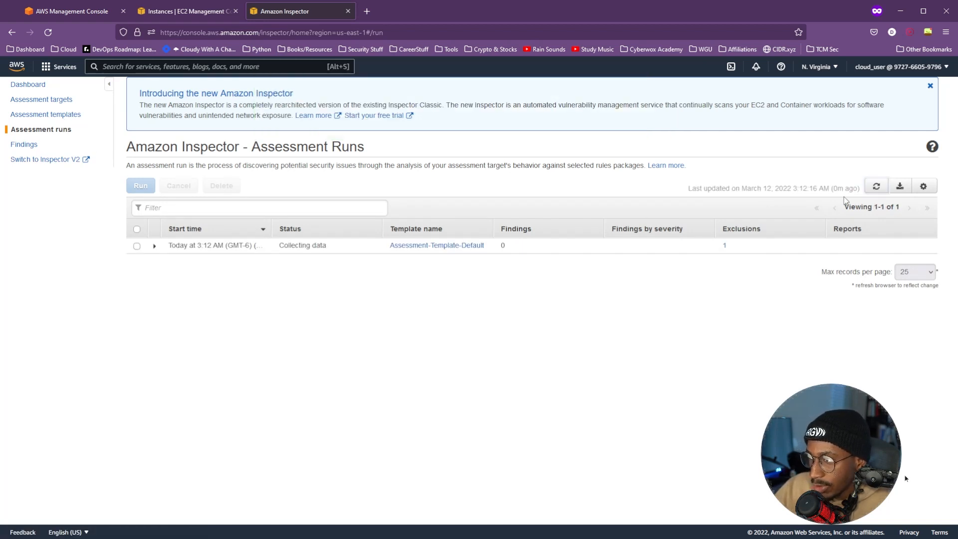
pyautogui.click(156, 251)
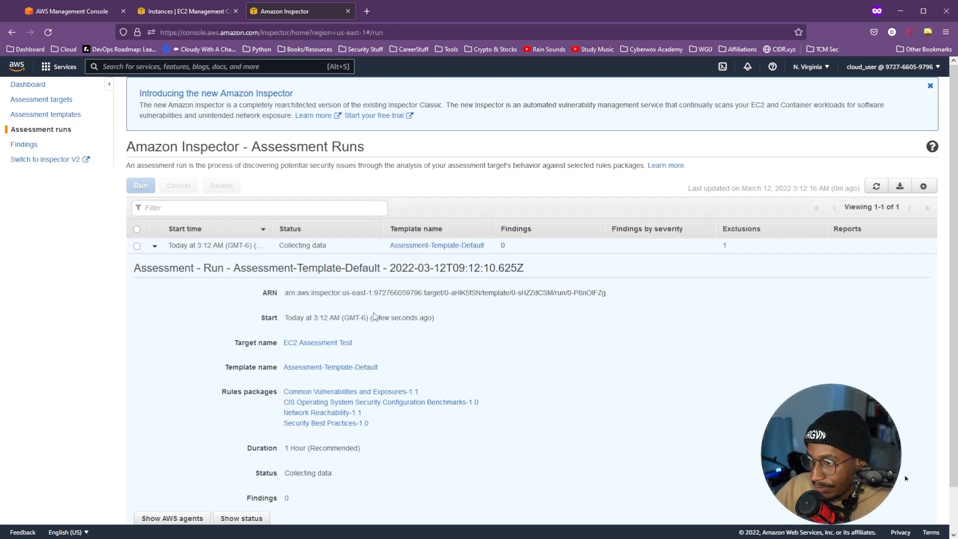
pyautogui.scroll(-1, 361, 321)
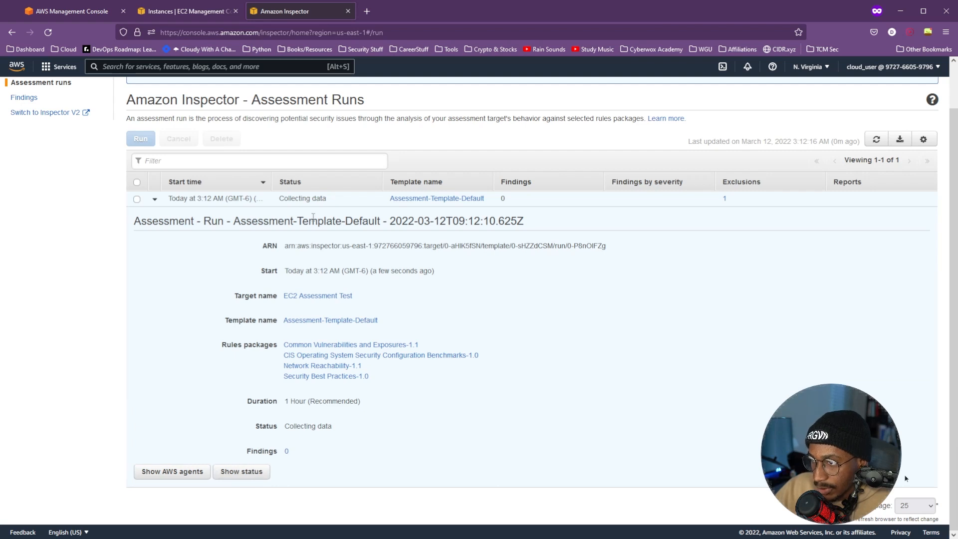
# - Refresh the assessment runs, then open the assessment targets in a separate tab and preview the resources of EC2 Assessment Test
pyautogui.click(876, 139)
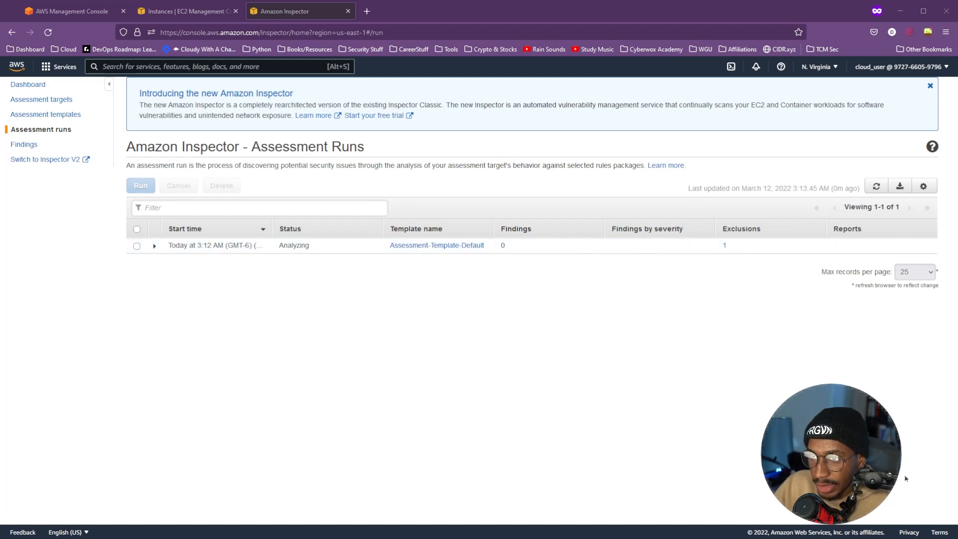
pyautogui.middleClick(42, 99)
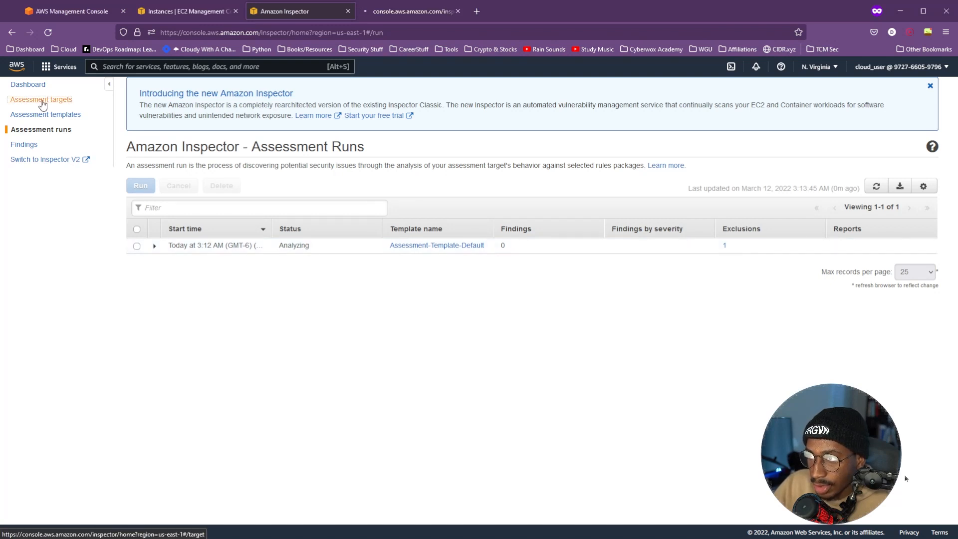
pyautogui.click(395, 15)
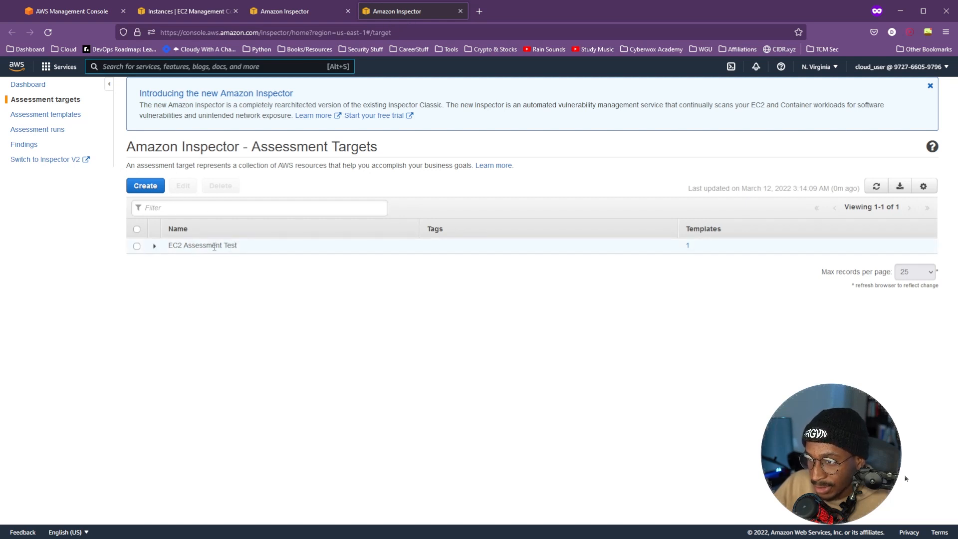
pyautogui.click(155, 247)
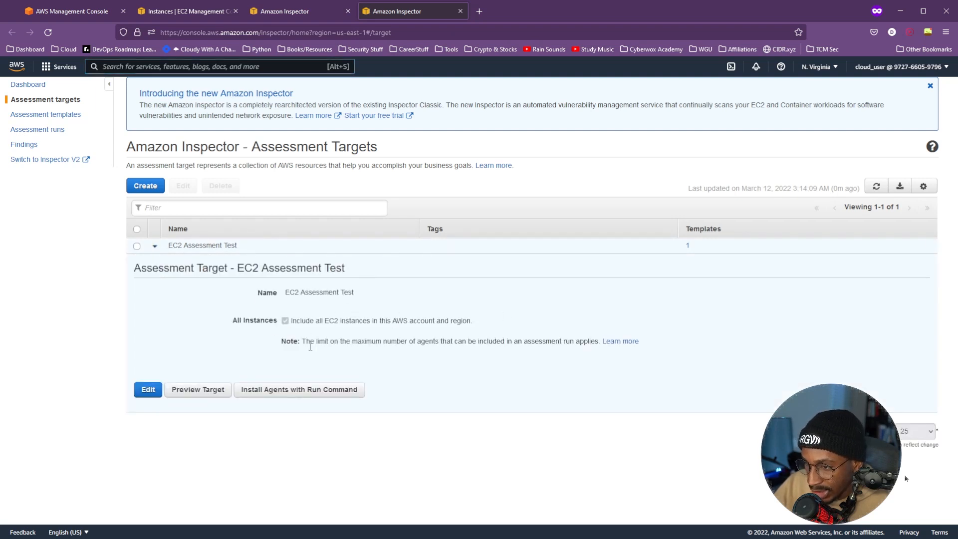
pyautogui.click(198, 390)
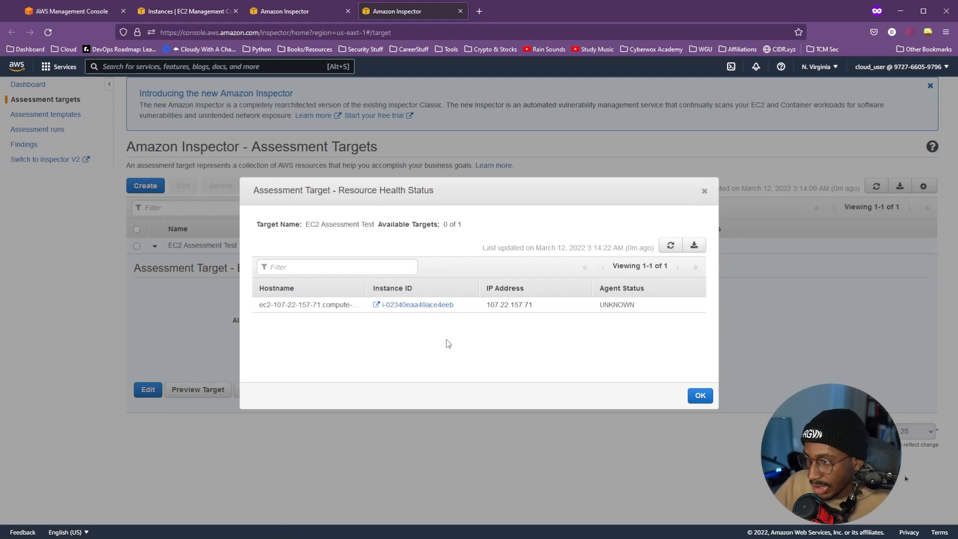
# - Copy the instance ID from the target preview and enter it in the EC2 instances search to match it against the launched instance
pyautogui.moveTo(463, 308); pyautogui.dragTo(380, 312)
pyautogui.hotkey('ctrl', 'c')
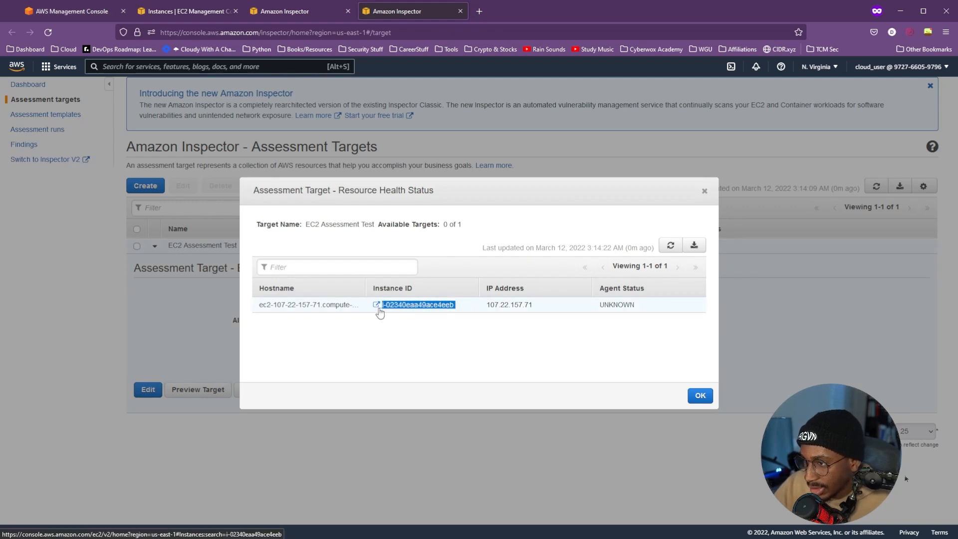
pyautogui.click(187, 11)
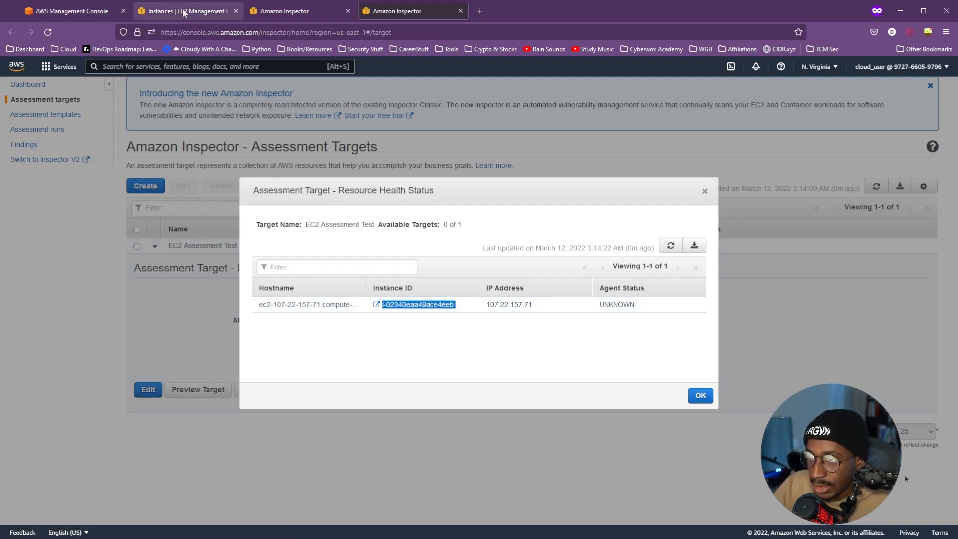
pyautogui.click(212, 104)
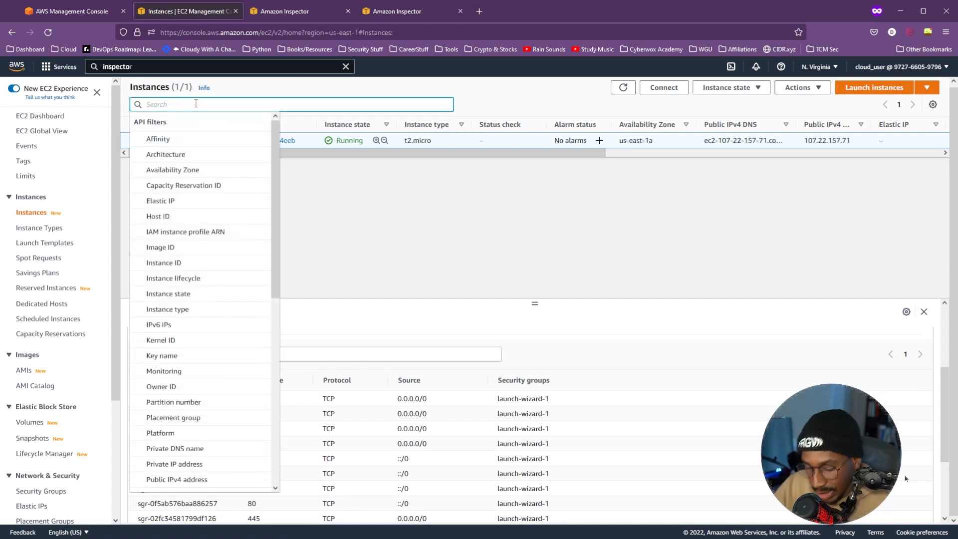
pyautogui.hotkey('ctrl', 'v')
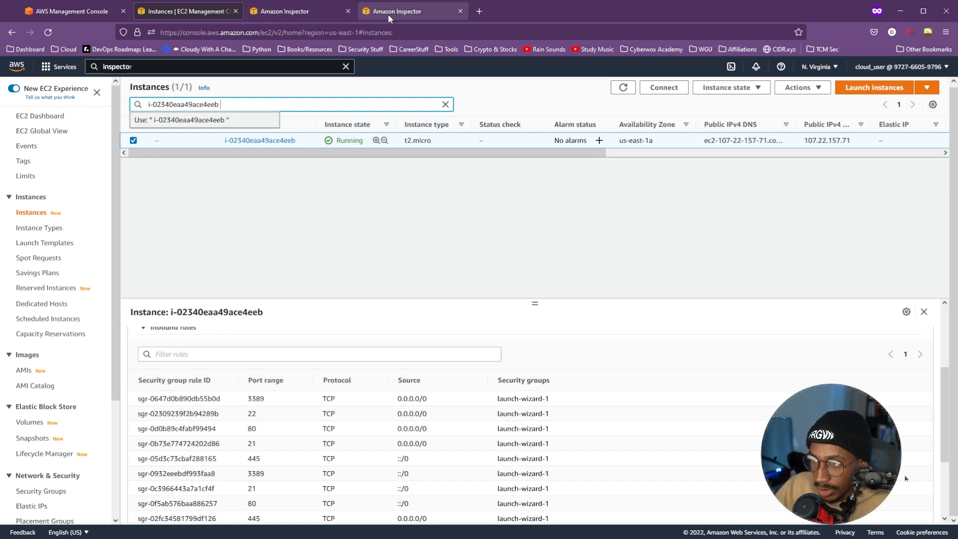
# - Return to the assessment runs, refresh the list and expand the Assessment-Template-Default run to review its details
pyautogui.click(298, 14)
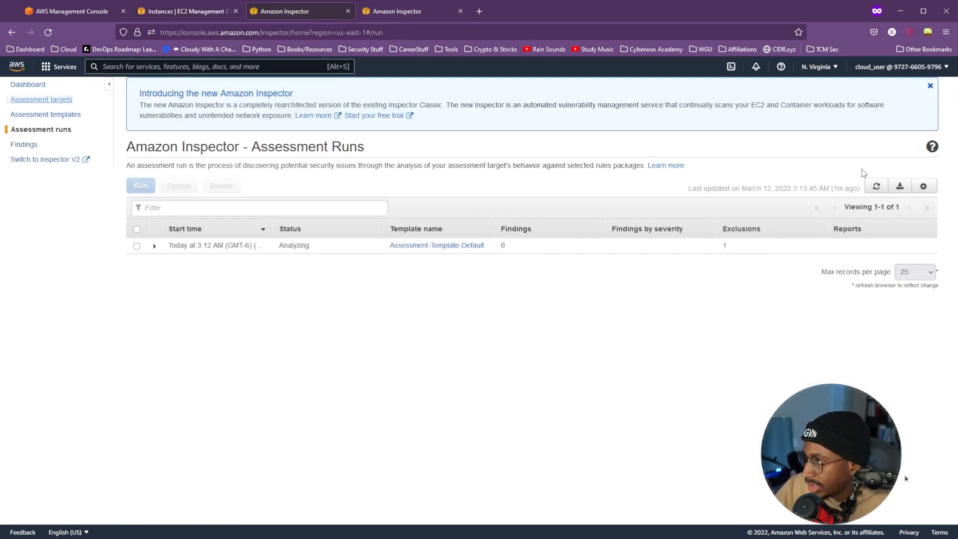
pyautogui.click(878, 187)
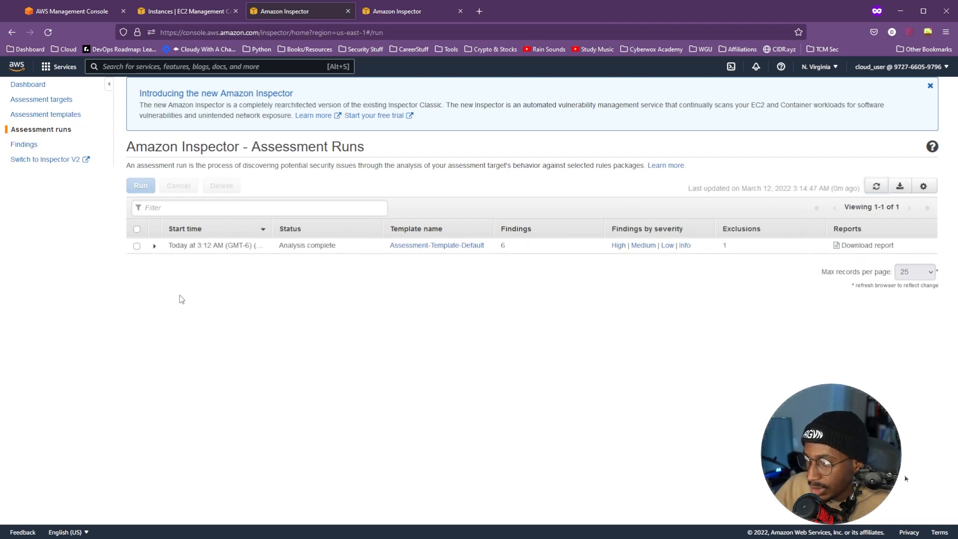
pyautogui.click(155, 245)
pyautogui.scroll(-3, 510, 338)
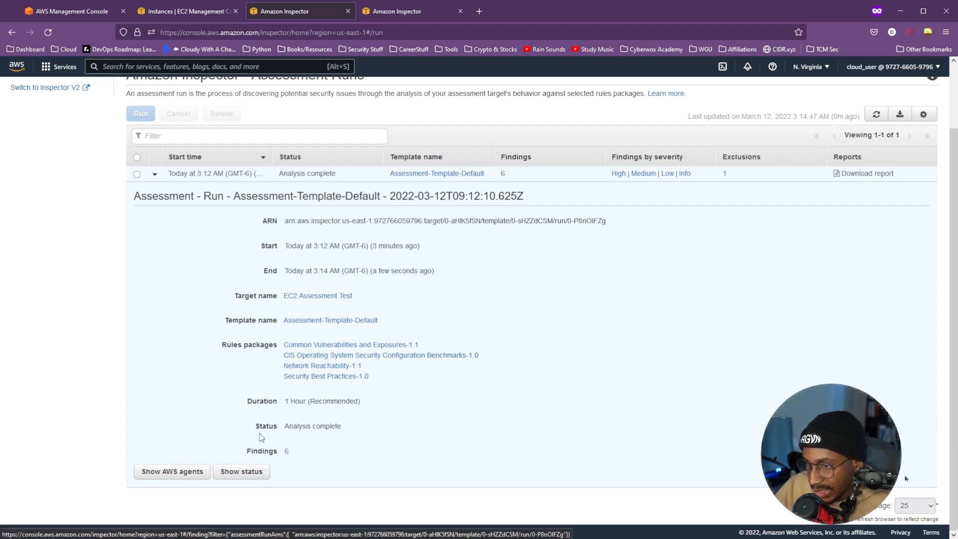
pyautogui.scroll(3, 145, 286)
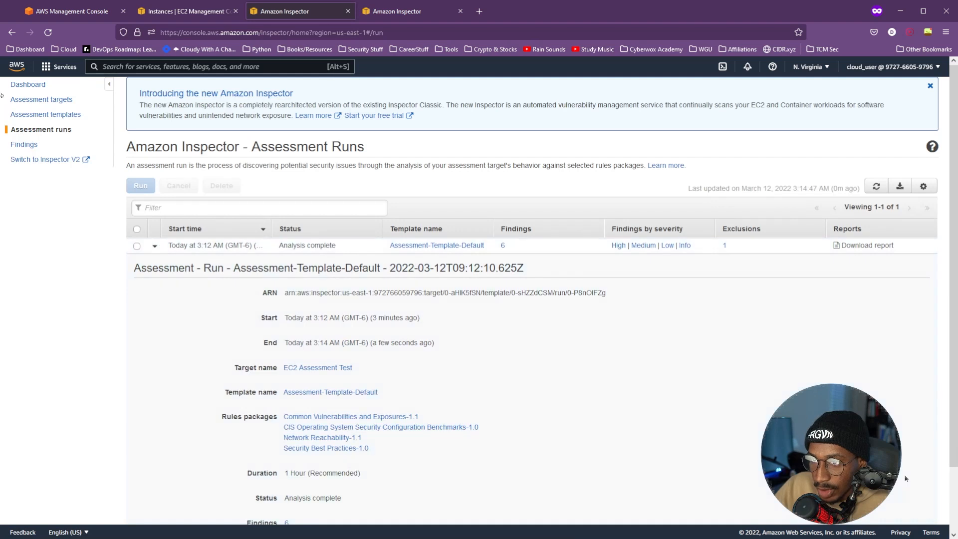
# - Open the Inspector findings in a separate tab and review the Informational finding's description and recommendation, then collapse it
pyautogui.middleClick(24, 144)
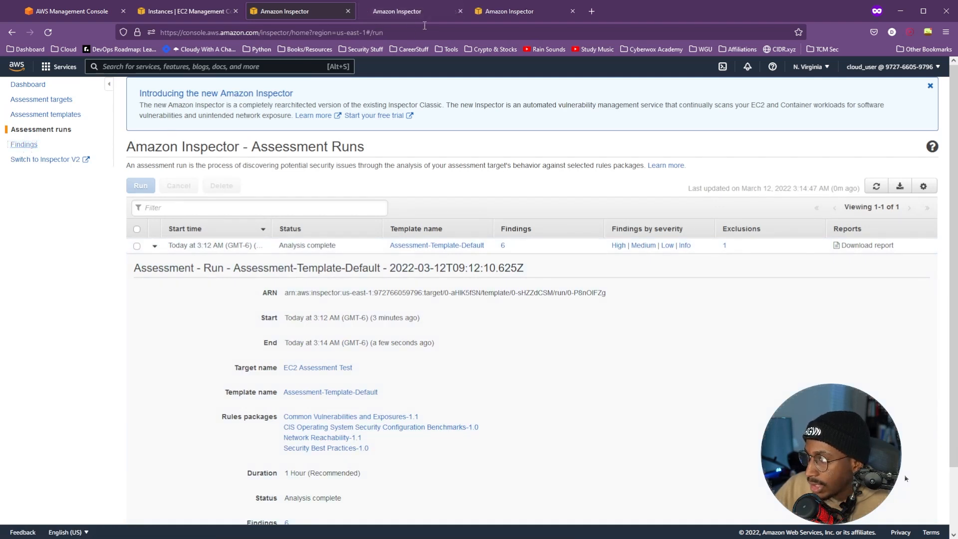
pyautogui.click(401, 14)
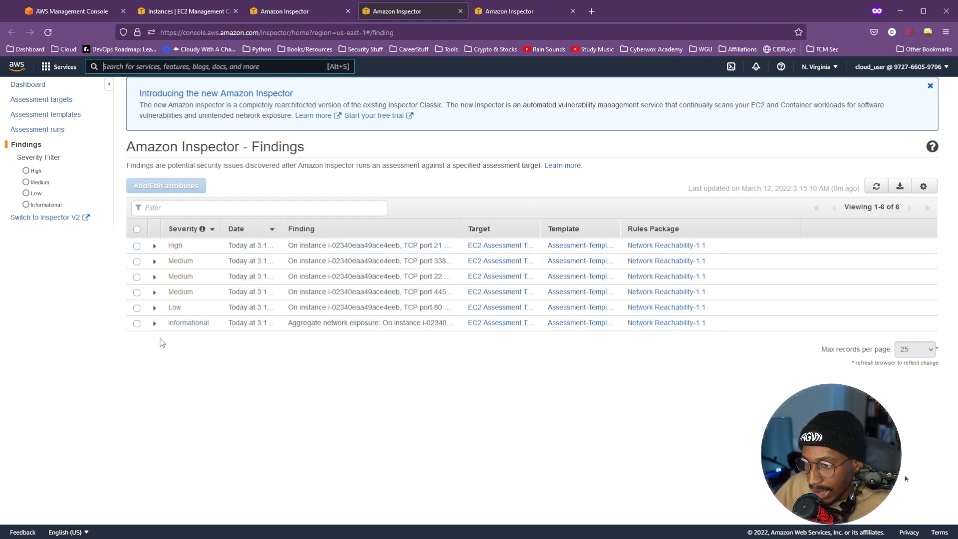
pyautogui.click(153, 323)
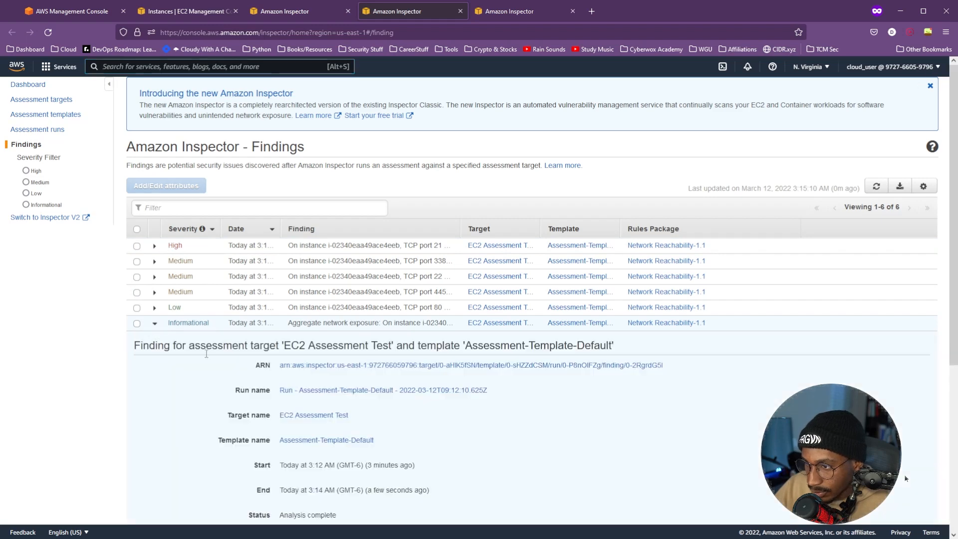
pyautogui.scroll(-2, 412, 406)
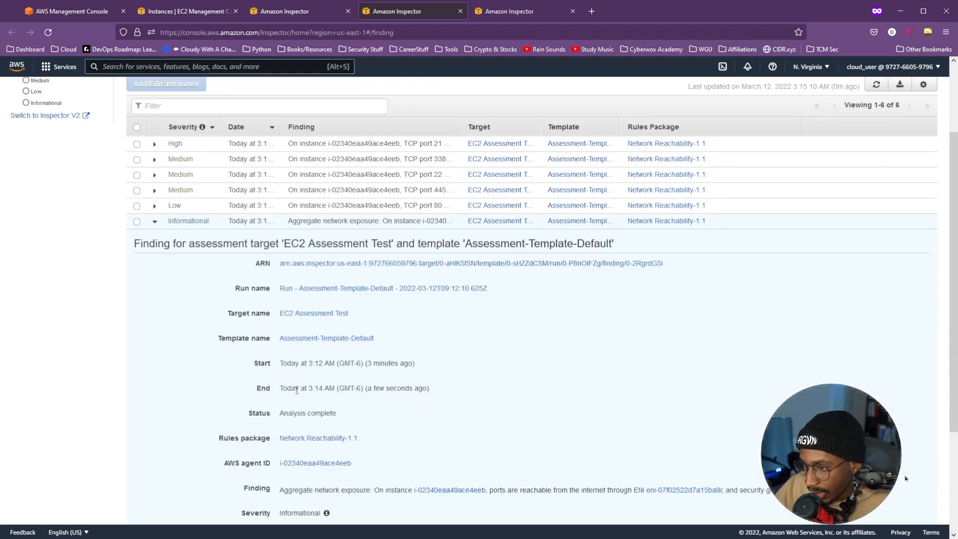
pyautogui.scroll(-3, 399, 403)
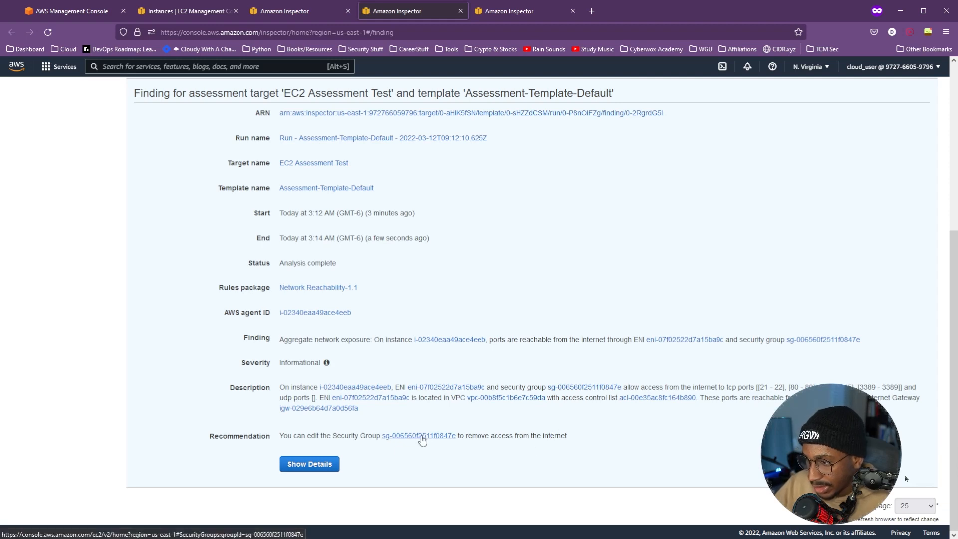
pyautogui.scroll(5, 160, 373)
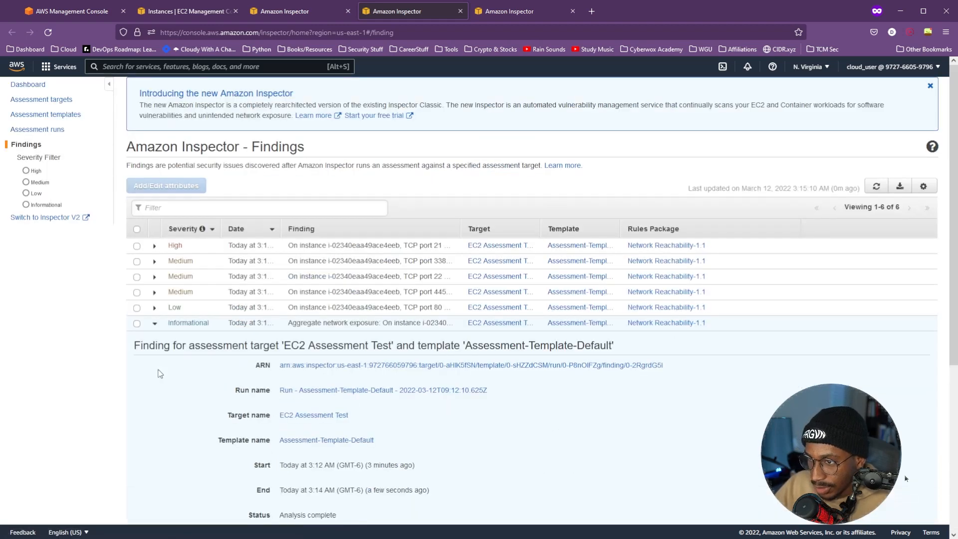
pyautogui.click(155, 323)
# - Expand the Low severity finding for TCP port 80, read its description and recommendation, and collapse it
pyautogui.click(155, 307)
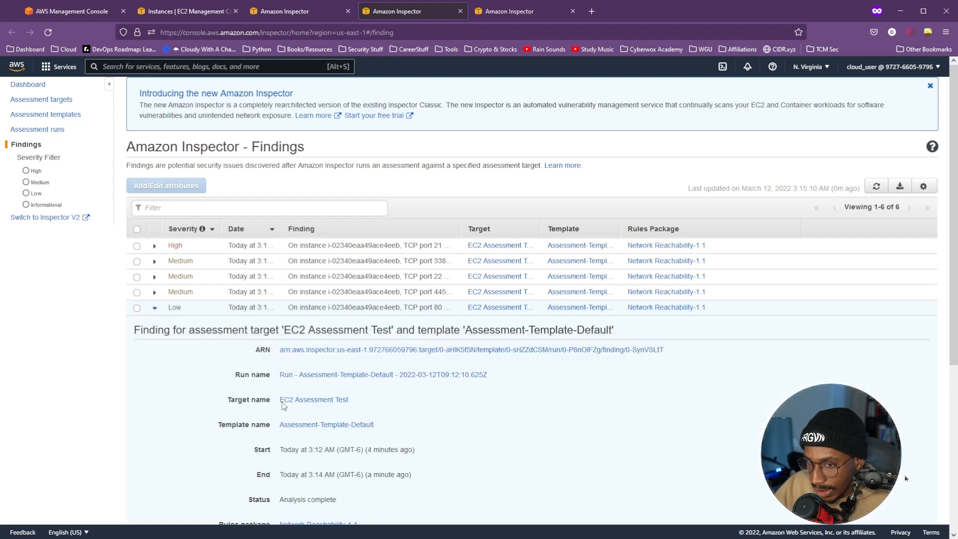
pyautogui.scroll(-2, 419, 377)
pyautogui.scroll(-2, 421, 377)
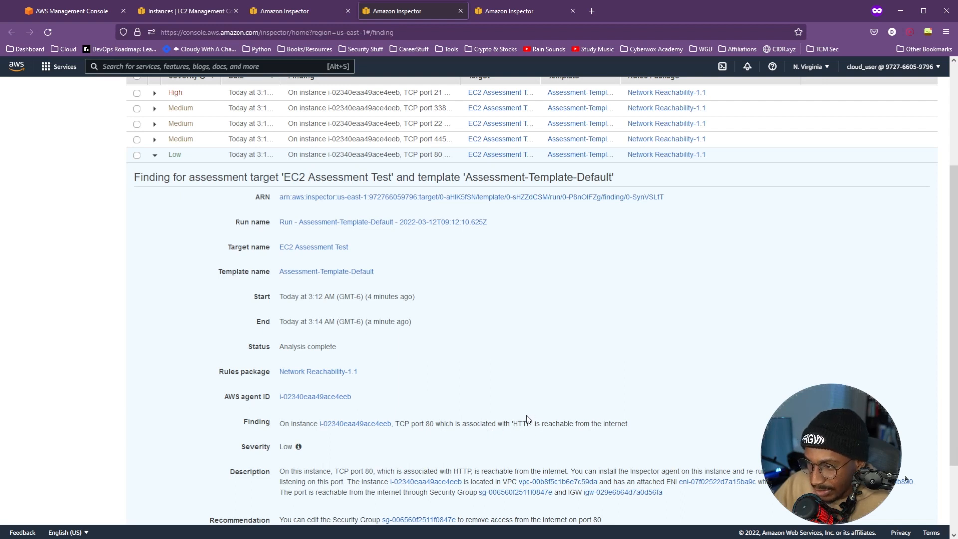
pyautogui.scroll(-2, 408, 395)
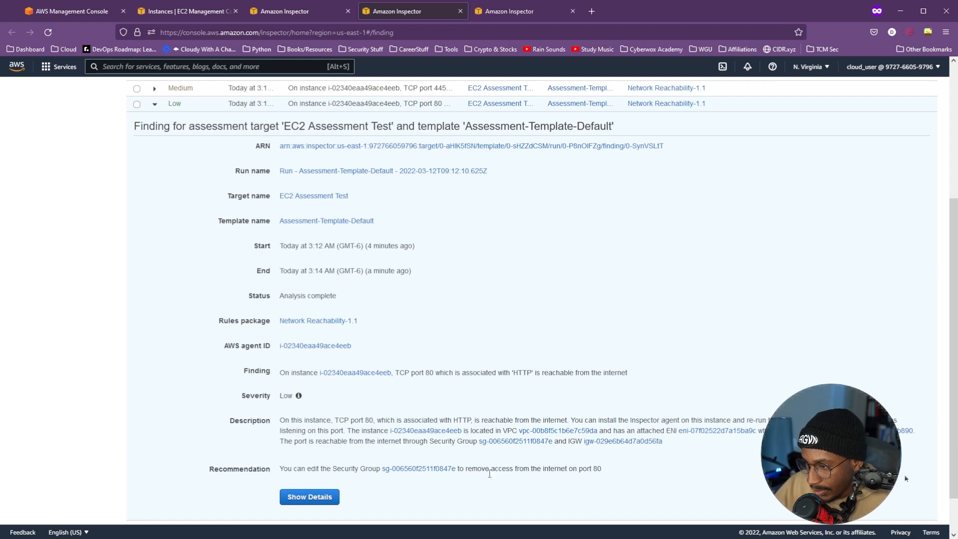
pyautogui.scroll(4, 537, 479)
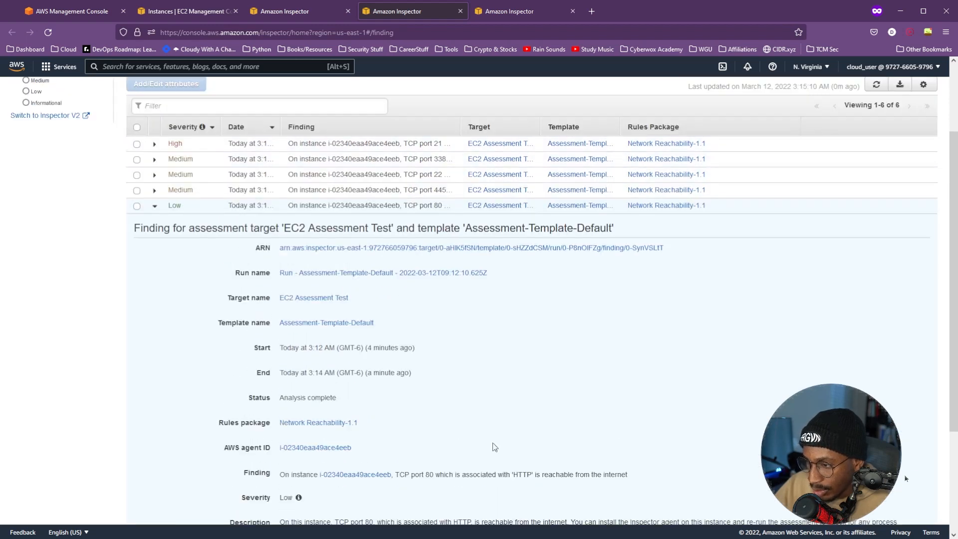
pyautogui.click(154, 205)
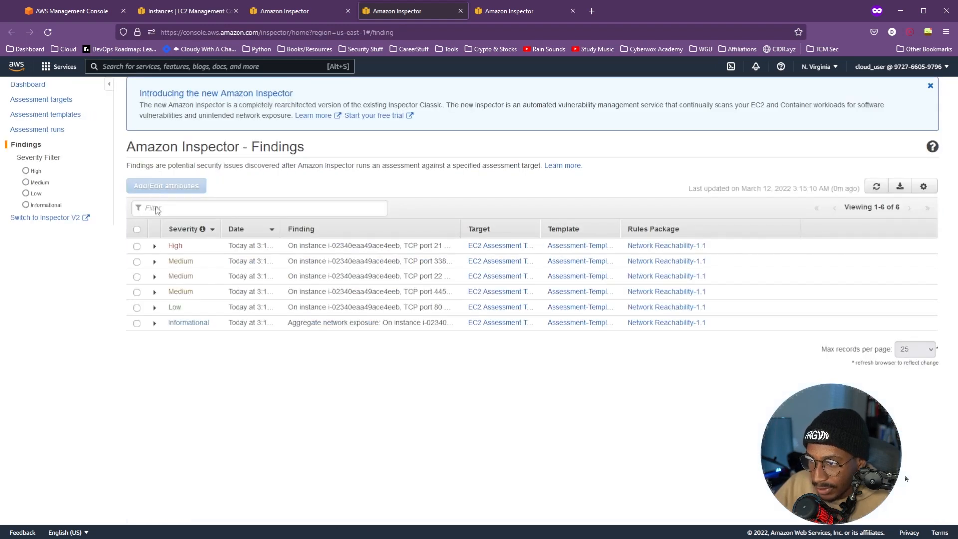
# - Expand the Medium severity finding for TCP port 445, read its description and recommendation, and collapse it
pyautogui.click(155, 292)
pyautogui.scroll(-3, 418, 387)
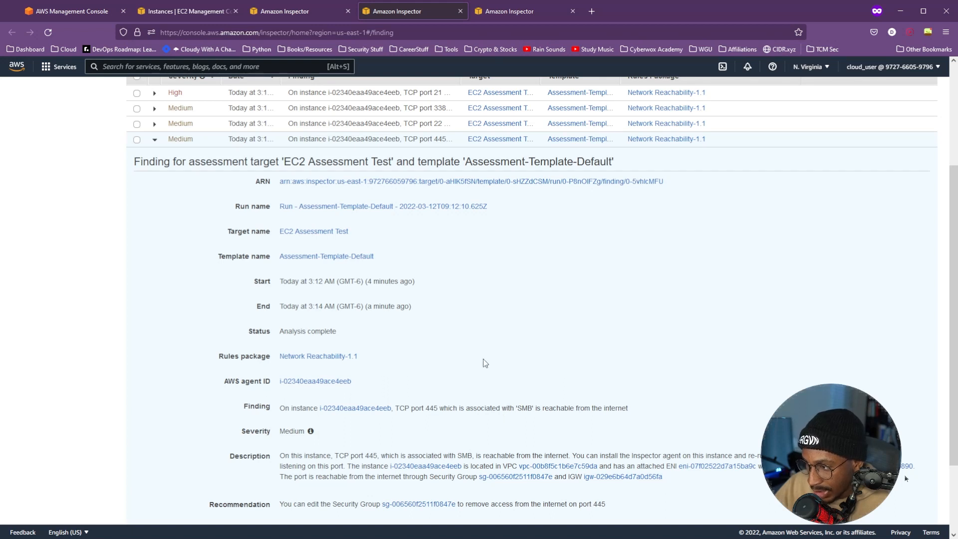
pyautogui.scroll(-1, 483, 359)
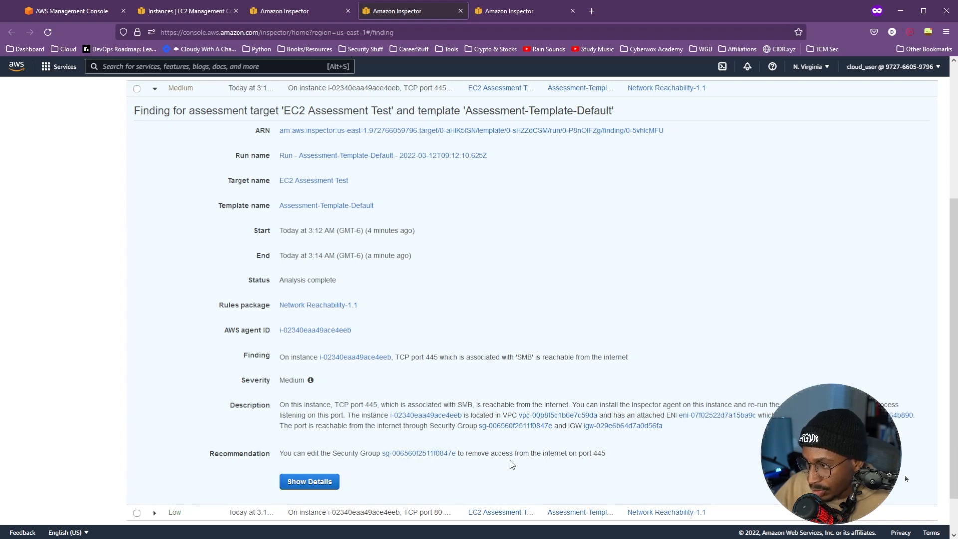
pyautogui.scroll(2, 366, 350)
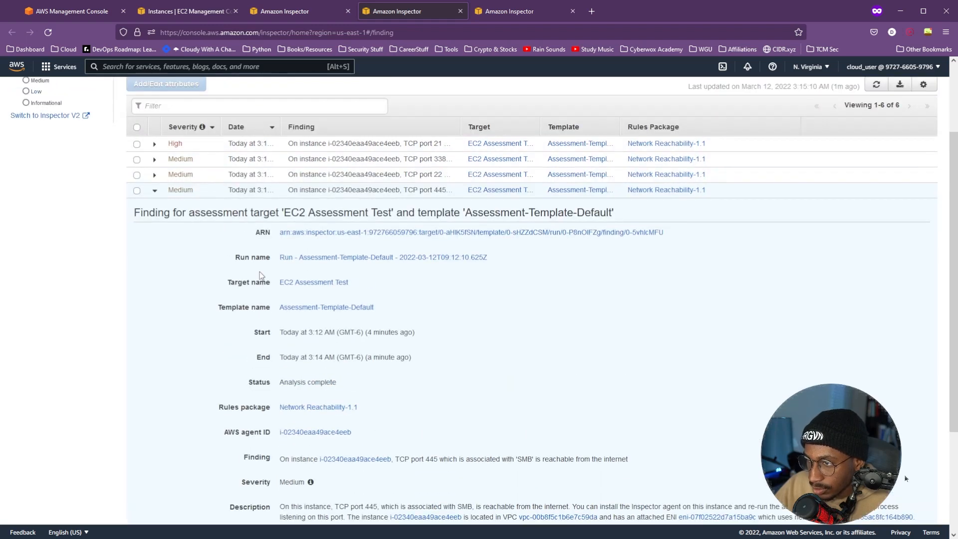
pyautogui.click(155, 188)
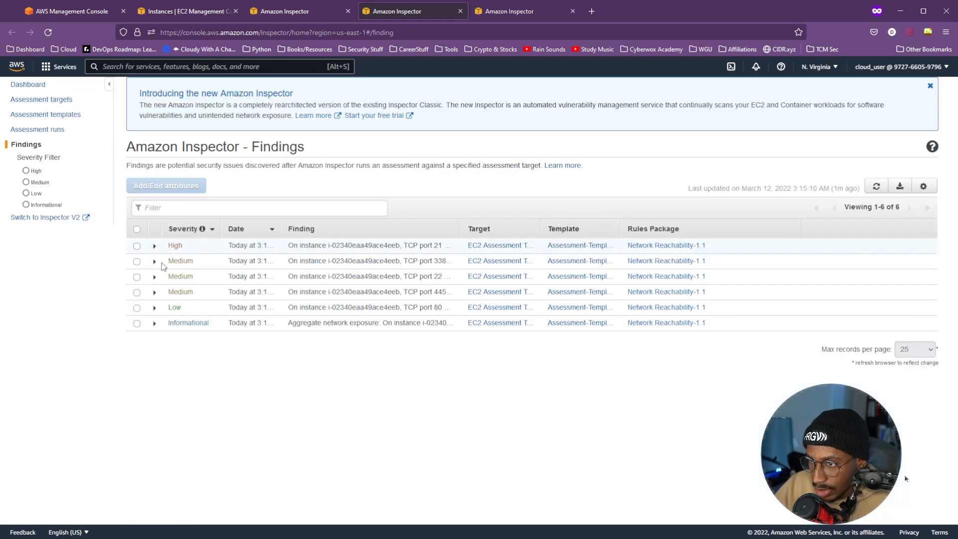
# - Expand the Medium severity finding for TCP port 22, read its description and recommendation, and collapse it
pyautogui.click(155, 276)
pyautogui.scroll(-4, 439, 374)
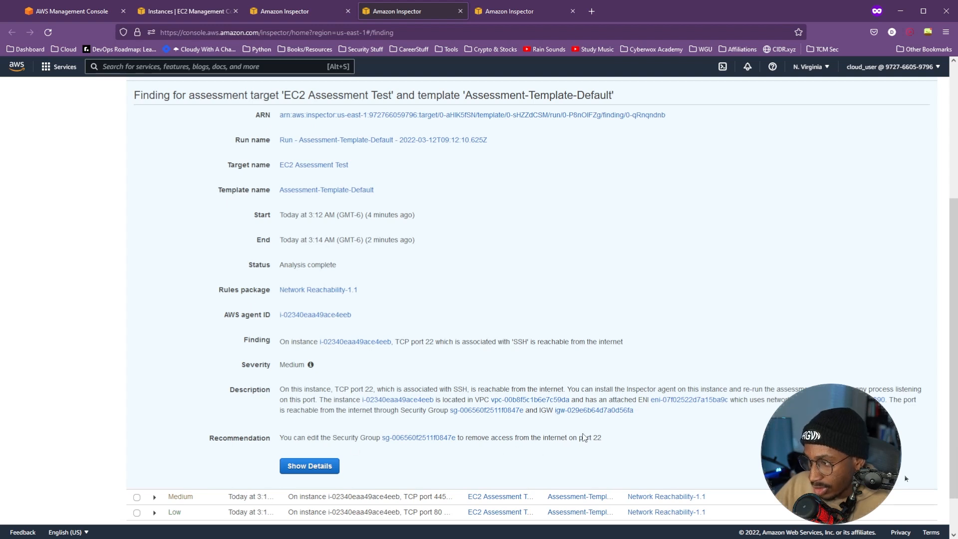
pyautogui.scroll(3, 173, 344)
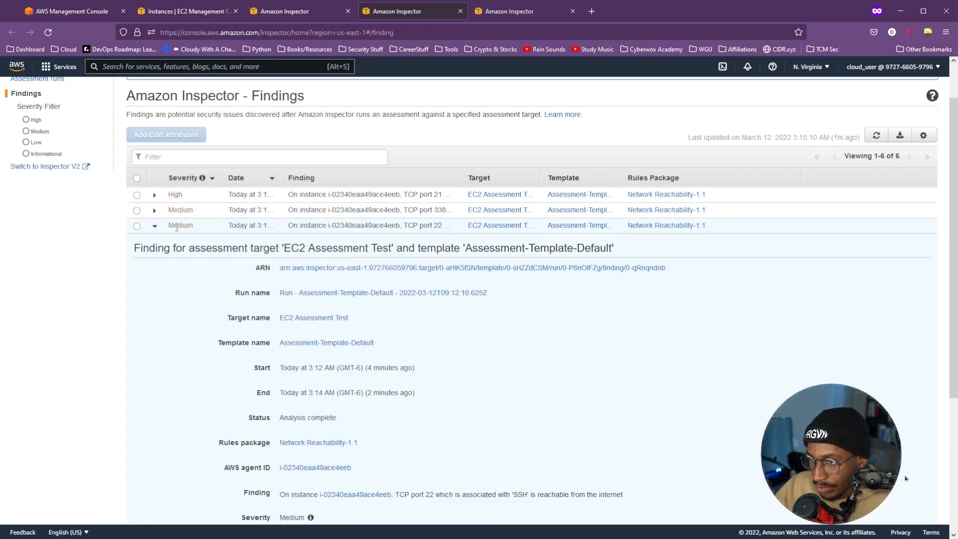
pyautogui.click(155, 226)
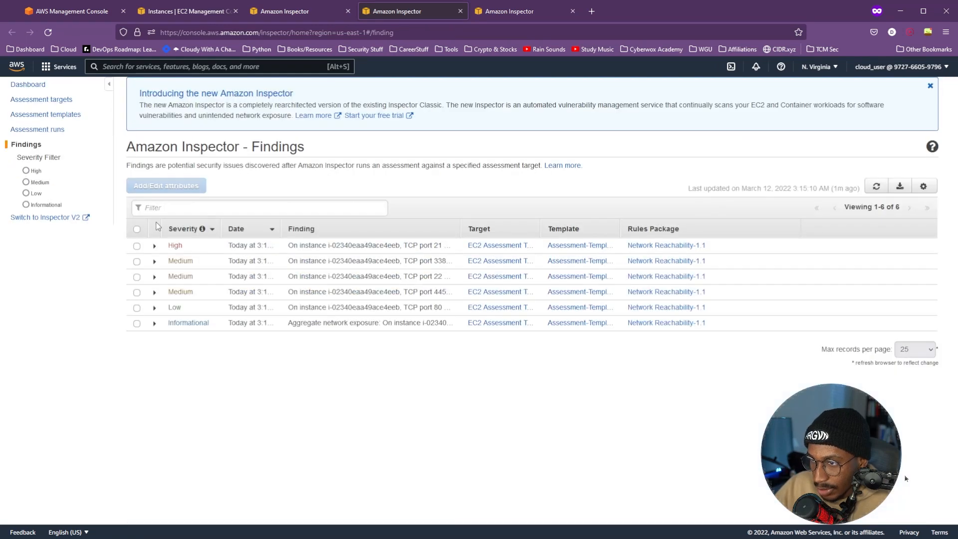
# - Expand the Medium severity finding for TCP port 3389, read its description and recommendation, and collapse it
pyautogui.click(155, 262)
pyautogui.scroll(-5, 334, 368)
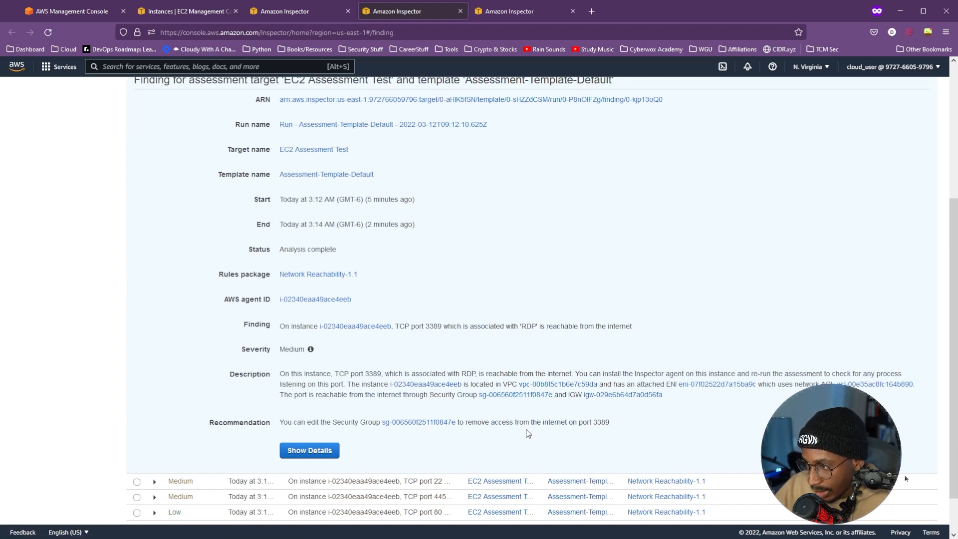
pyautogui.scroll(3, 469, 408)
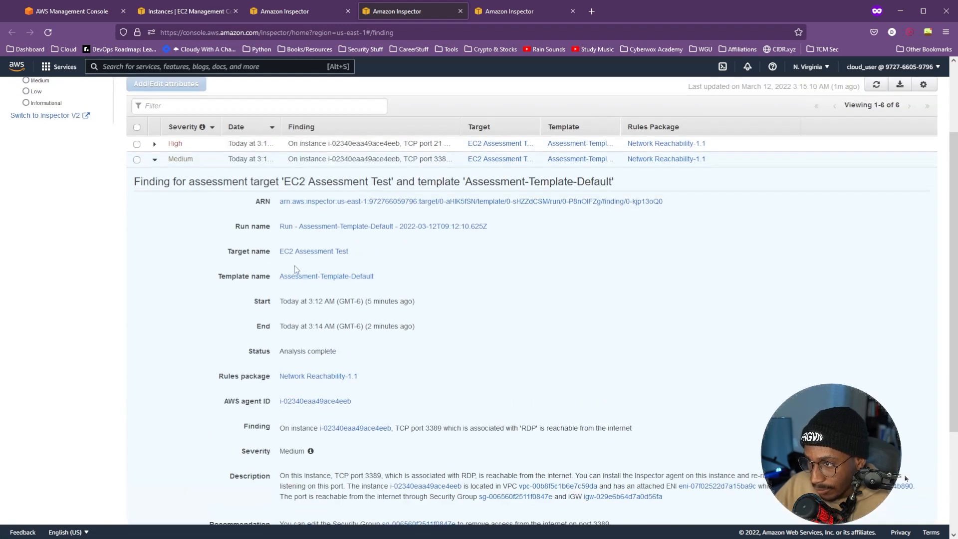
pyautogui.click(155, 159)
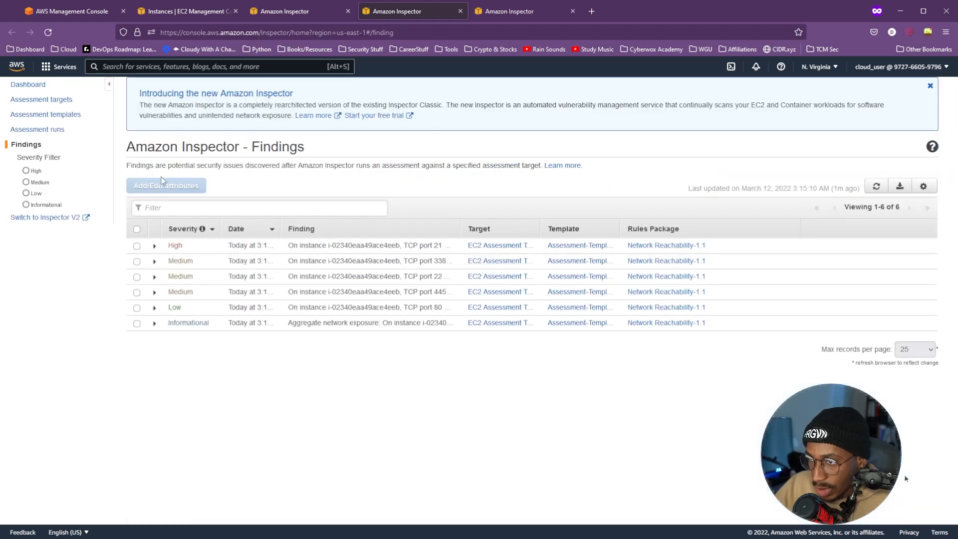
# - Expand the High severity finding for TCP port 21, read its description and recommendation, and collapse it
pyautogui.click(154, 246)
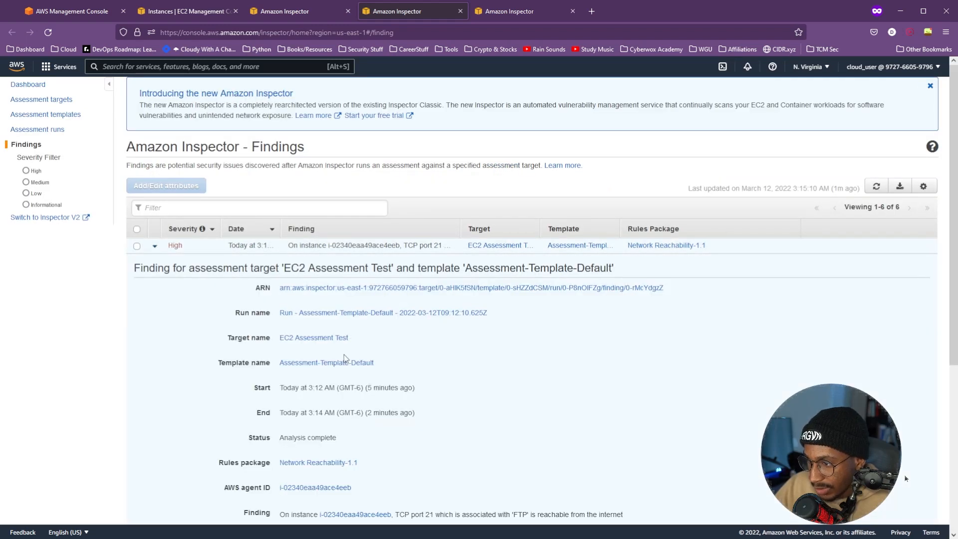
pyautogui.scroll(-3, 345, 359)
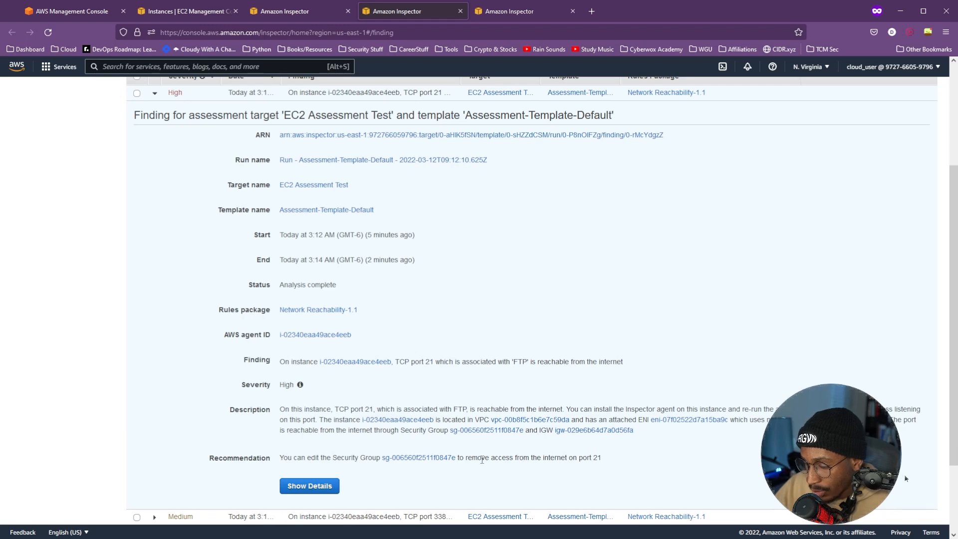
pyautogui.scroll(2, 497, 419)
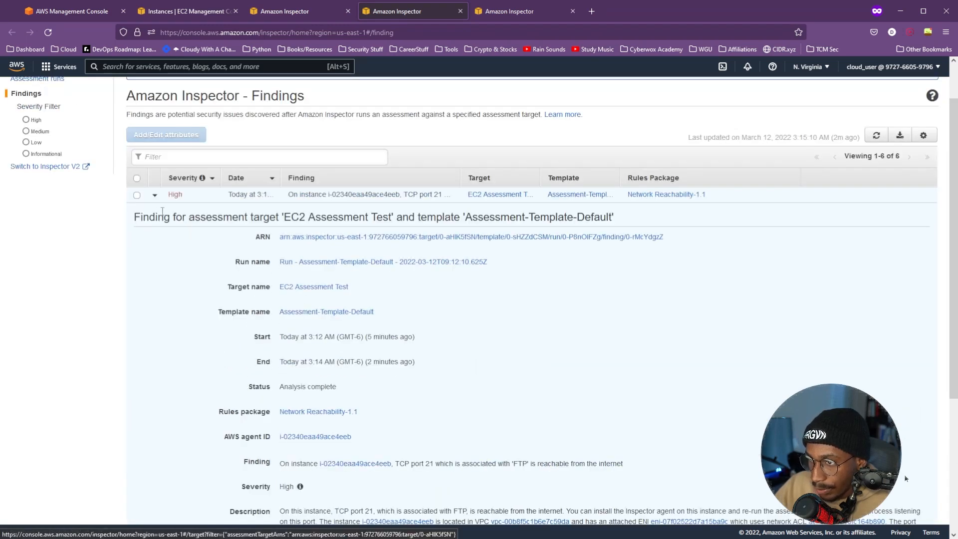
pyautogui.click(154, 196)
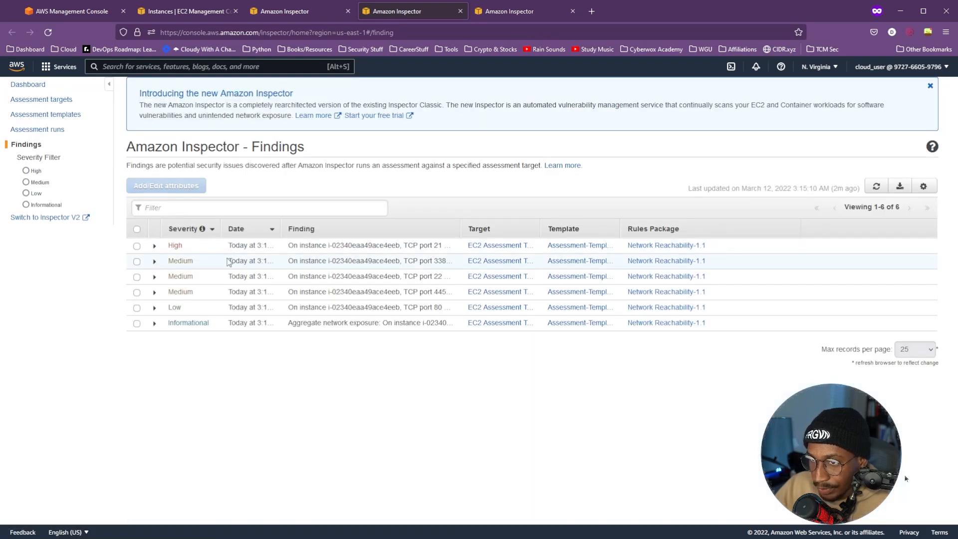
# - Return to the assessment runs and generate a Findings report in PDF format for the completed run
pyautogui.click(280, 11)
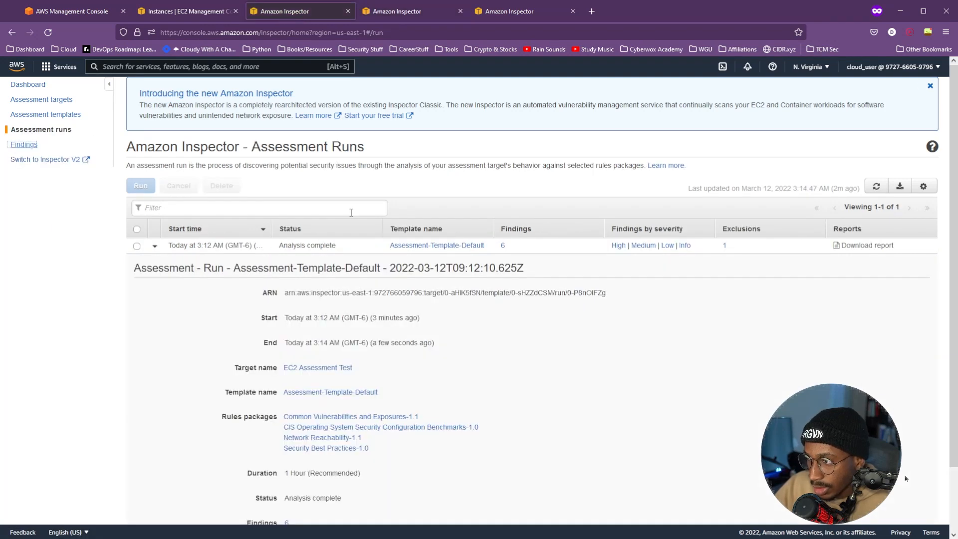
pyautogui.click(868, 245)
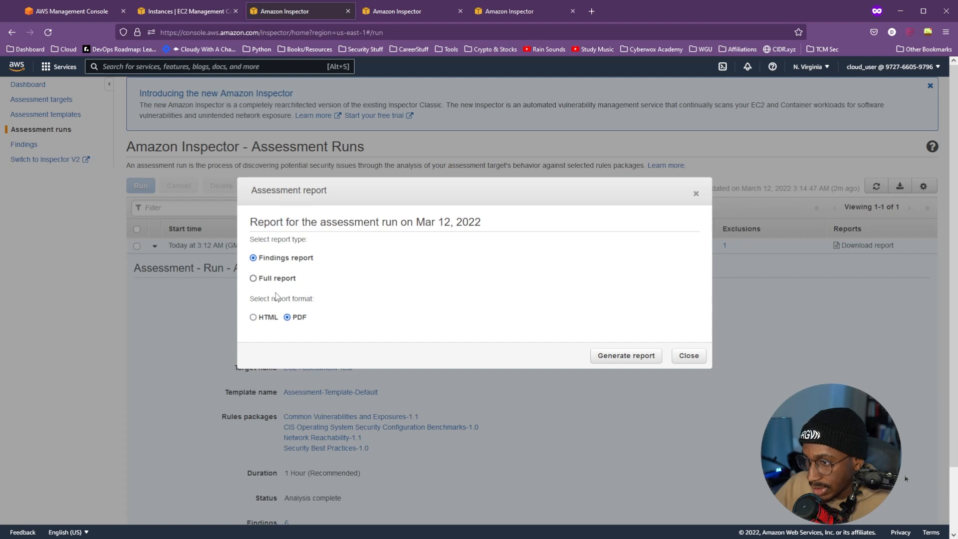
pyautogui.click(634, 356)
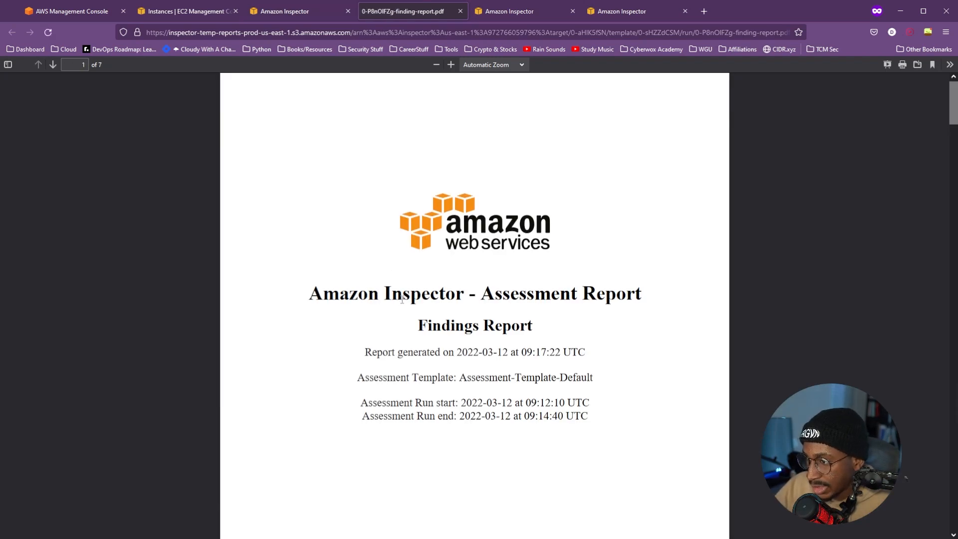
# - Read through the PDF findings report, covering the executive summary, what is tested, the findings table and the pages after it
pyautogui.scroll(-2, 352, 289)
pyautogui.scroll(-10, 374, 310)
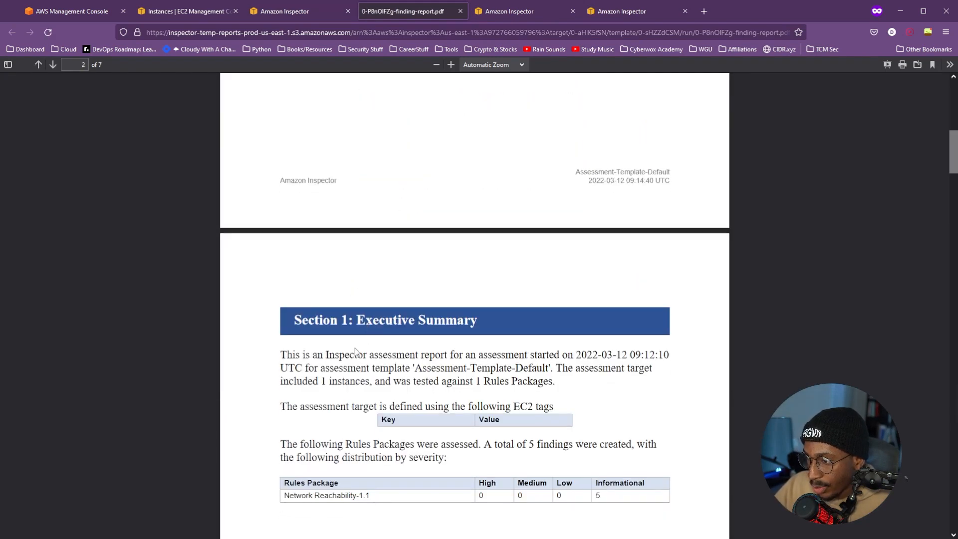
pyautogui.scroll(-2, 404, 323)
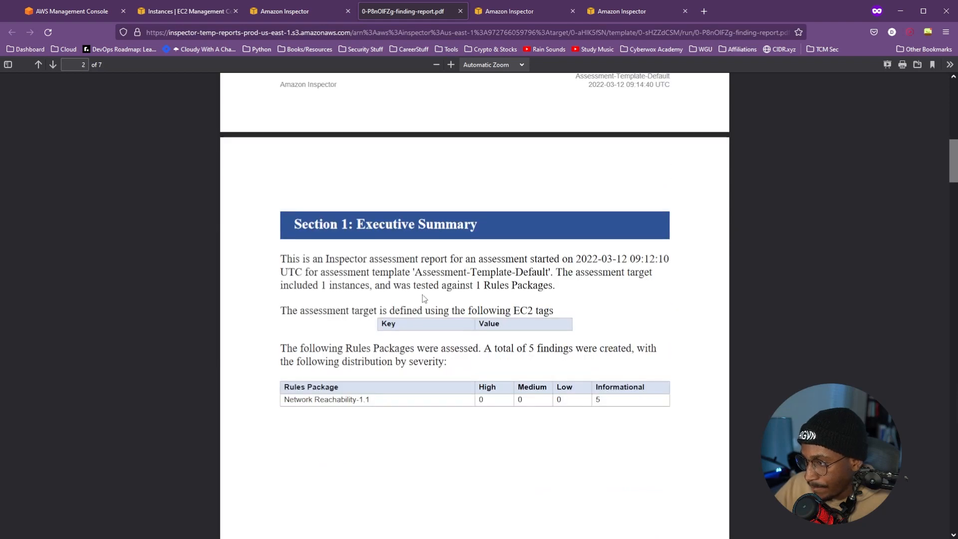
pyautogui.scroll(-11, 419, 302)
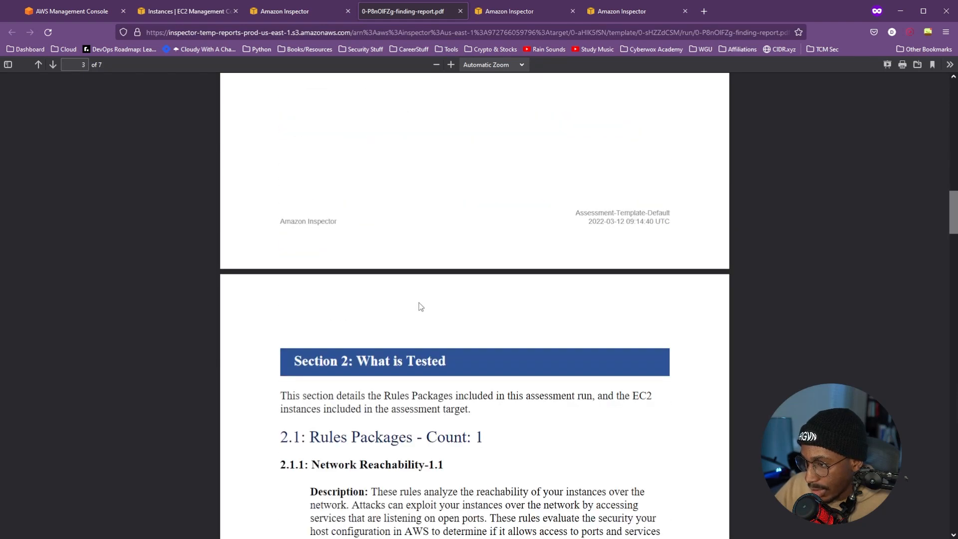
pyautogui.scroll(-4, 419, 303)
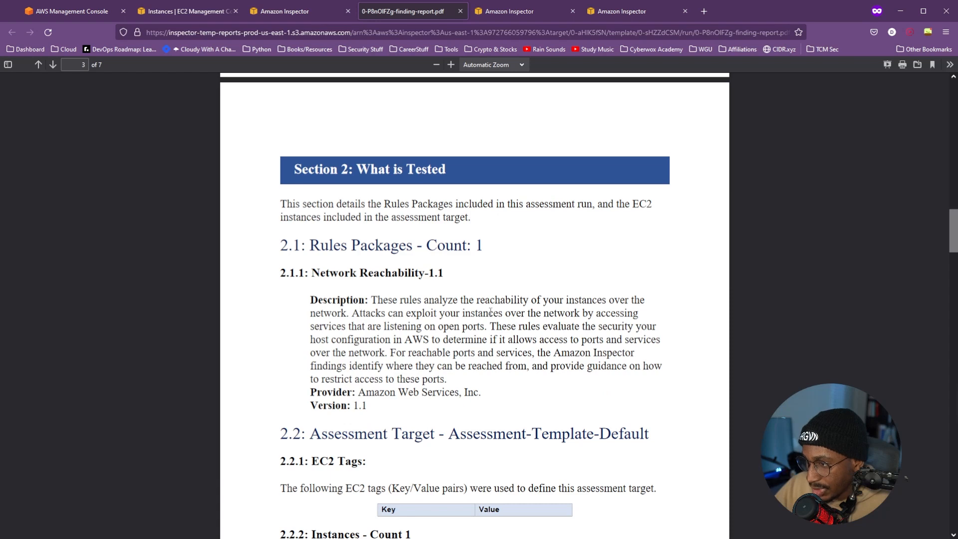
pyautogui.scroll(-9, 395, 339)
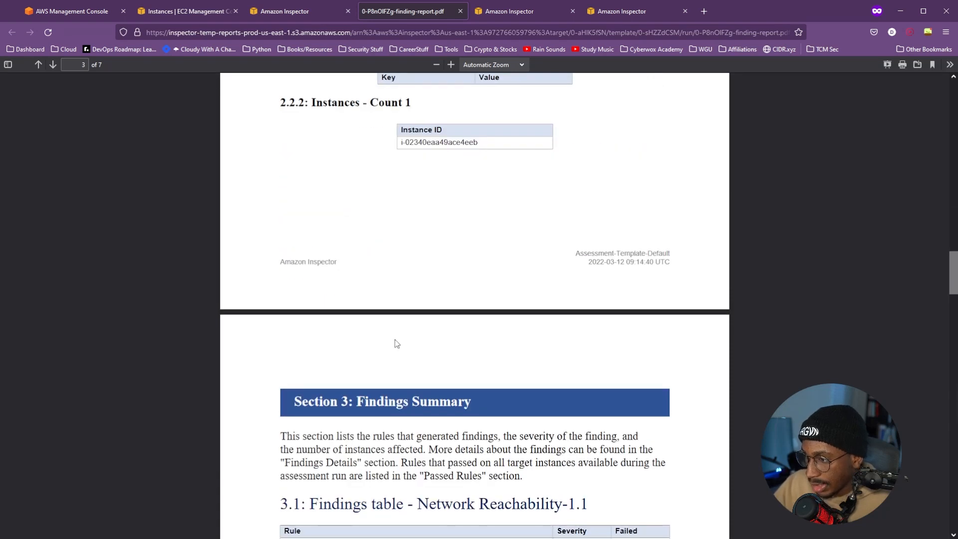
pyautogui.scroll(-12, 394, 339)
pyautogui.scroll(5, 401, 329)
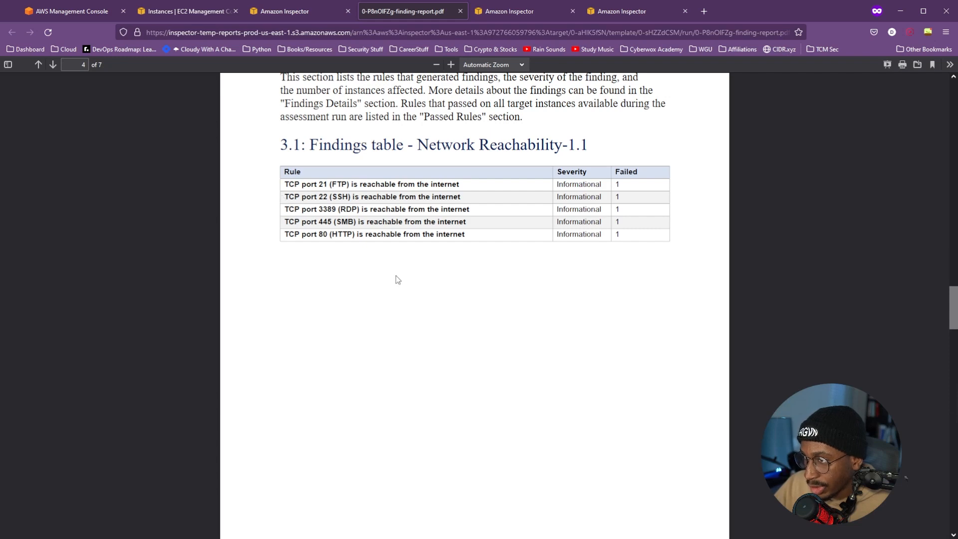
pyautogui.scroll(-5, 398, 280)
pyautogui.scroll(-15, 394, 277)
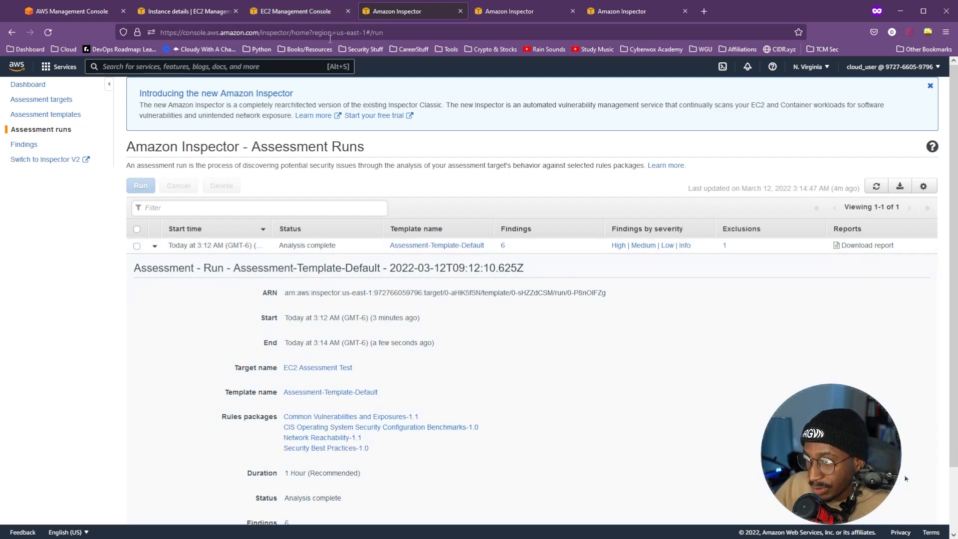
# - Return to the EC2 instance's page, close the extra EC2 console tab, and review the instance's security rules and summary
pyautogui.click(303, 11)
pyautogui.click(202, 14)
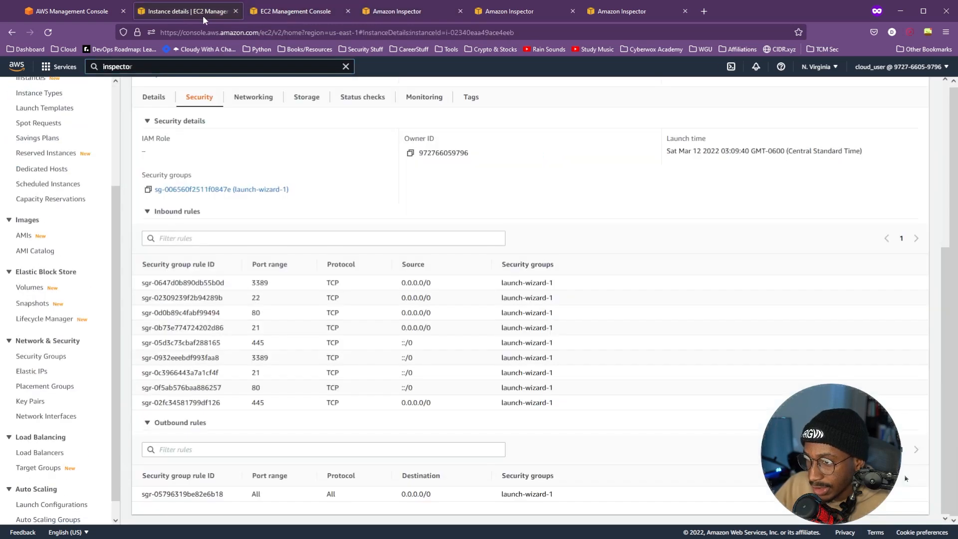
pyautogui.click(348, 11)
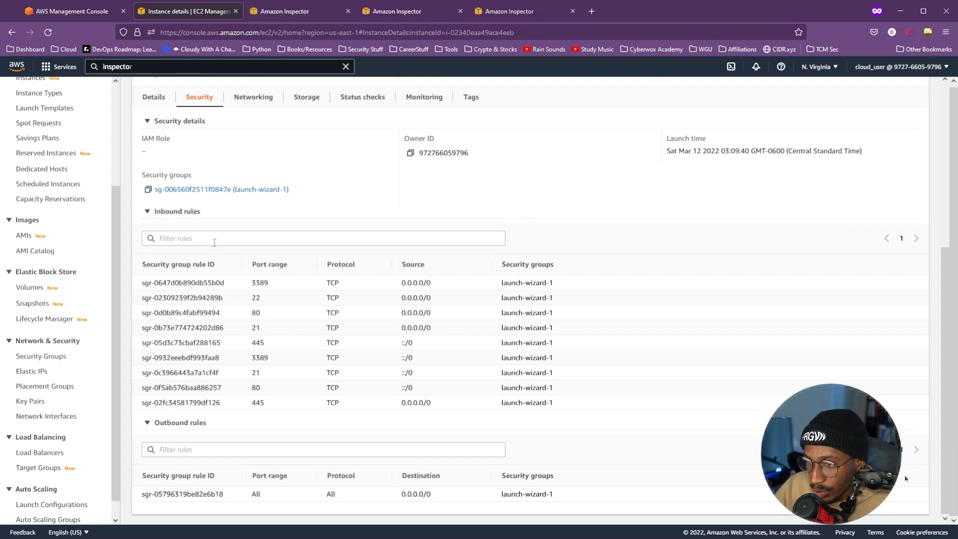
pyautogui.scroll(4, 213, 231)
pyautogui.scroll(2, 233, 193)
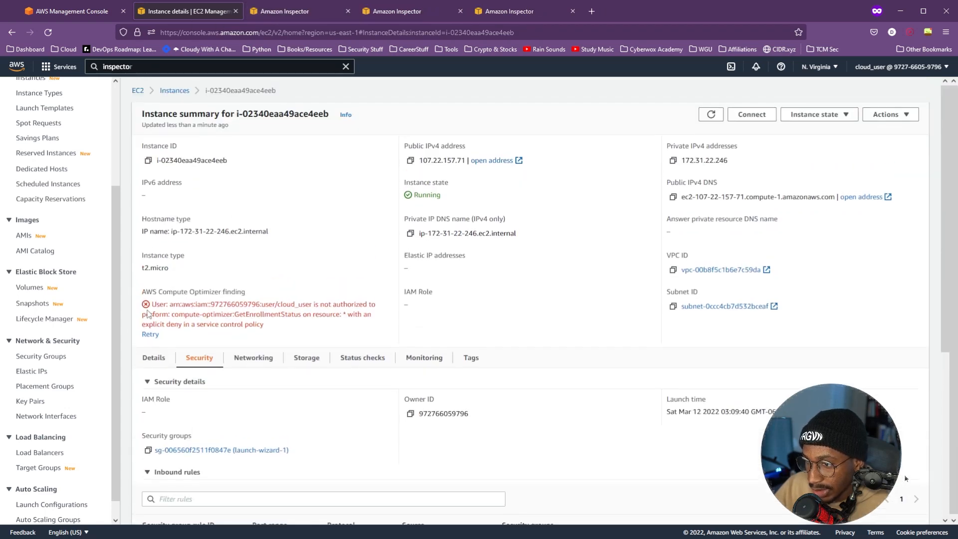
# - Show the instance's details, return to the EC2 Dashboard, and list the running instances
pyautogui.click(155, 356)
pyautogui.scroll(3, 79, 134)
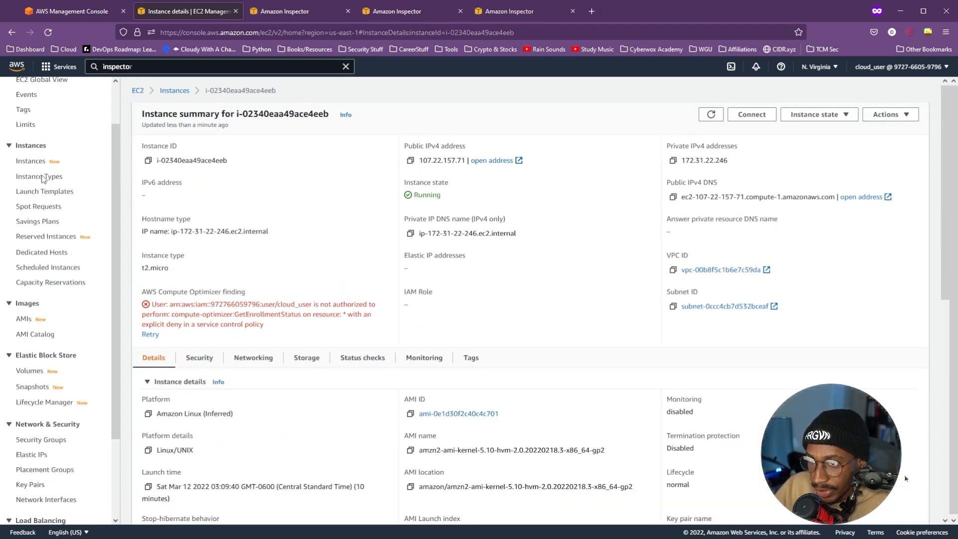
pyautogui.click(34, 116)
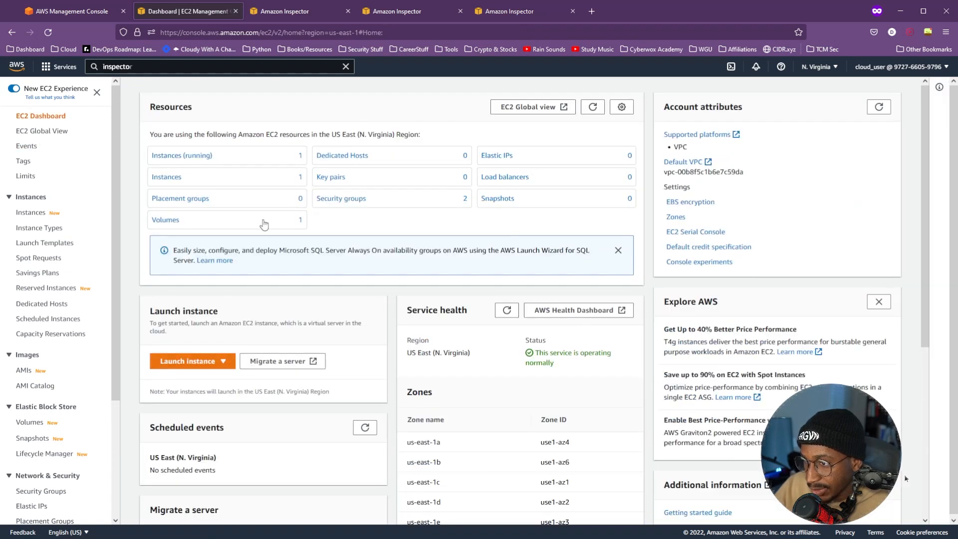
pyautogui.click(205, 155)
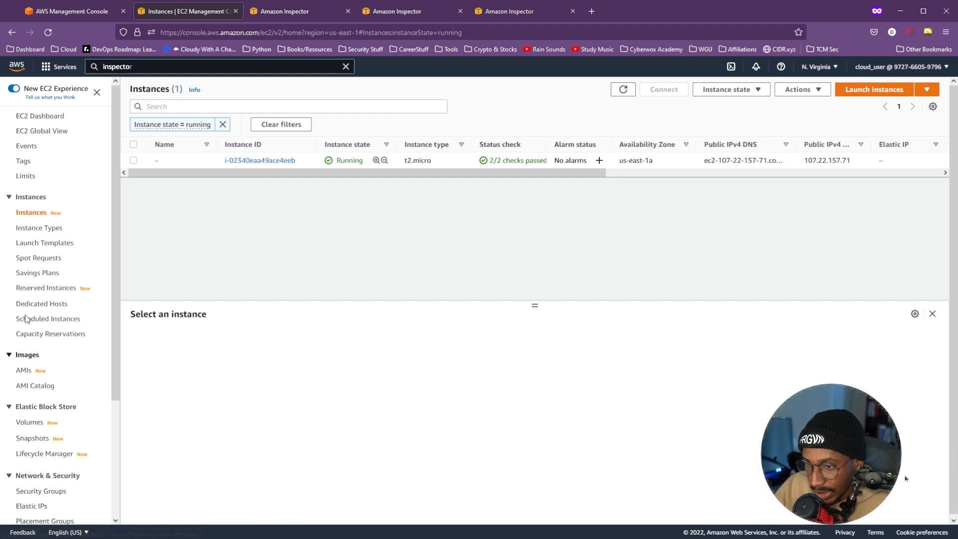
# - Open the EC2 Security Groups list in a new browser tab and switch to it
pyautogui.scroll(-1, 48, 256)
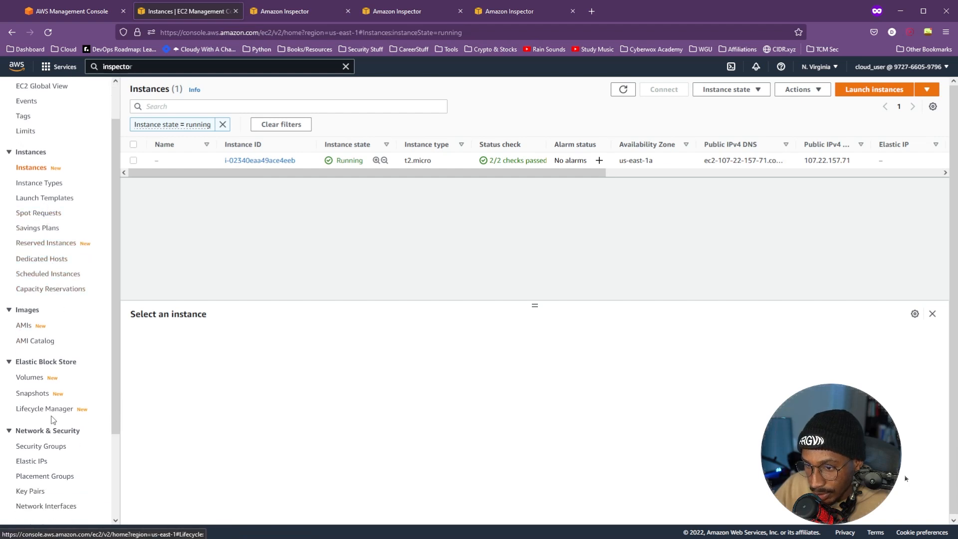
pyautogui.middleClick(54, 446)
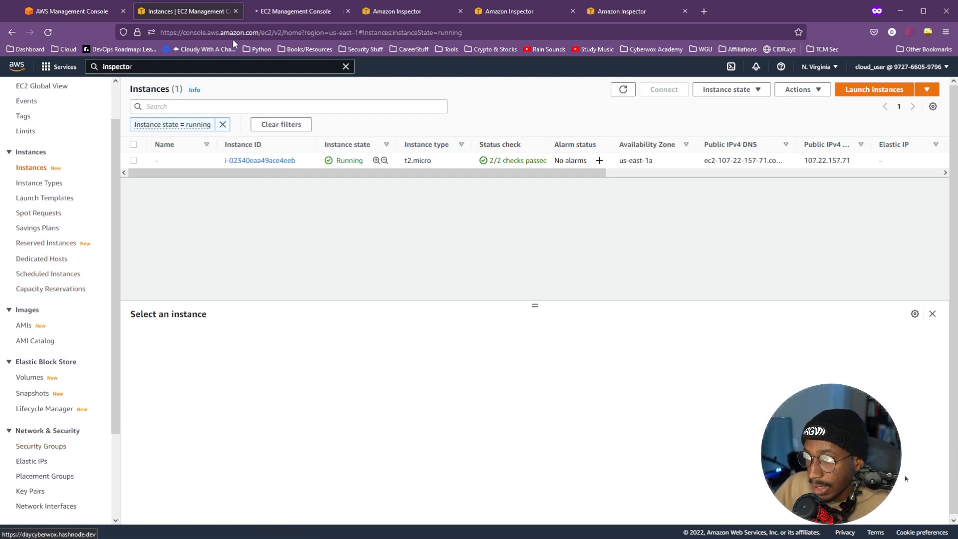
pyautogui.click(279, 11)
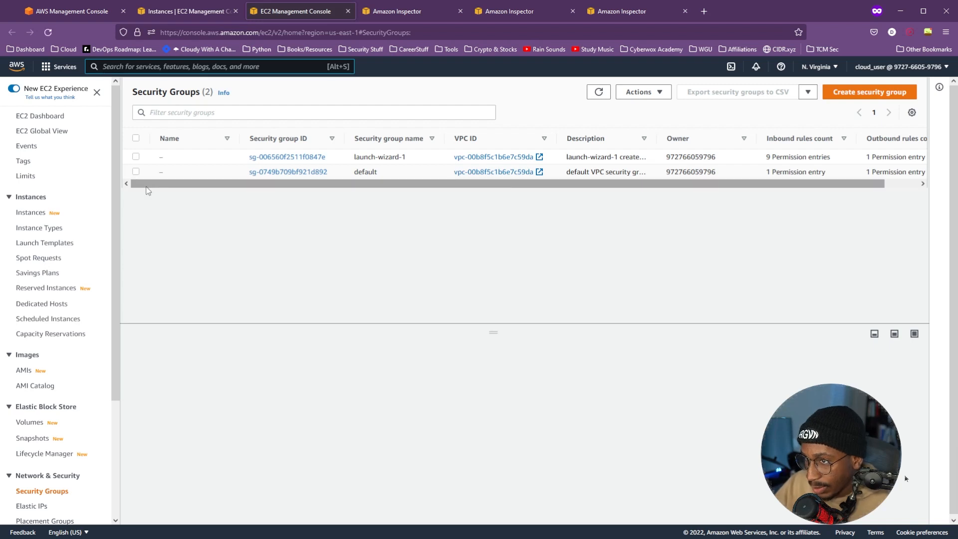
# - Open the launch-wizard-1 security group and review its inbound rules
pyautogui.click(287, 157)
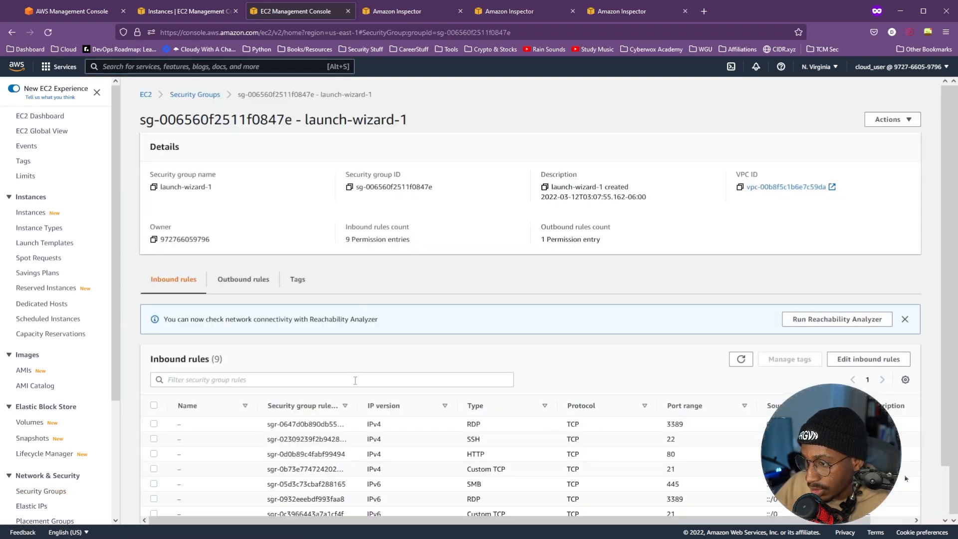
pyautogui.scroll(-2, 355, 381)
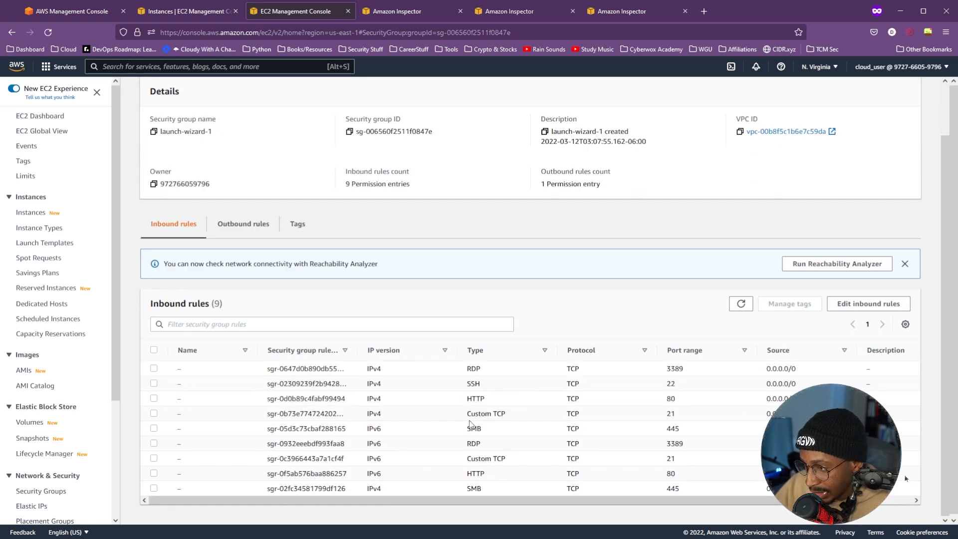
pyautogui.scroll(2, 501, 452)
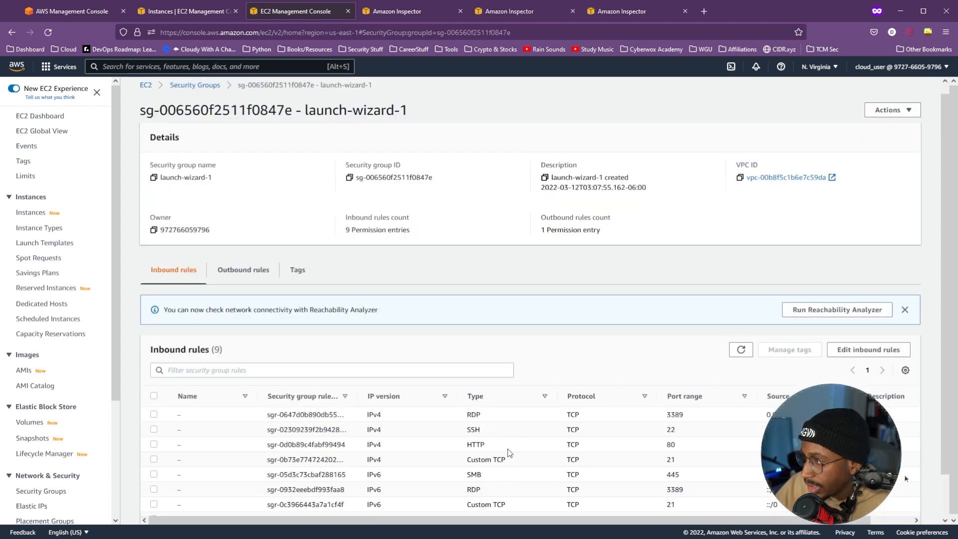
# - In the launch-wizard-1 security group, delete every inbound rule except HTTP port 80 from ::/0, and save the rules
pyautogui.click(195, 95)
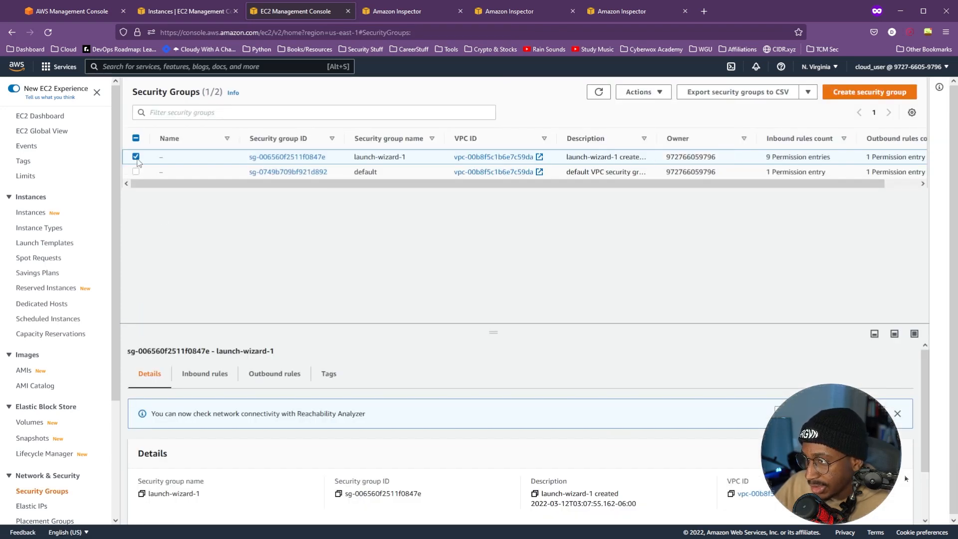
pyautogui.click(642, 92)
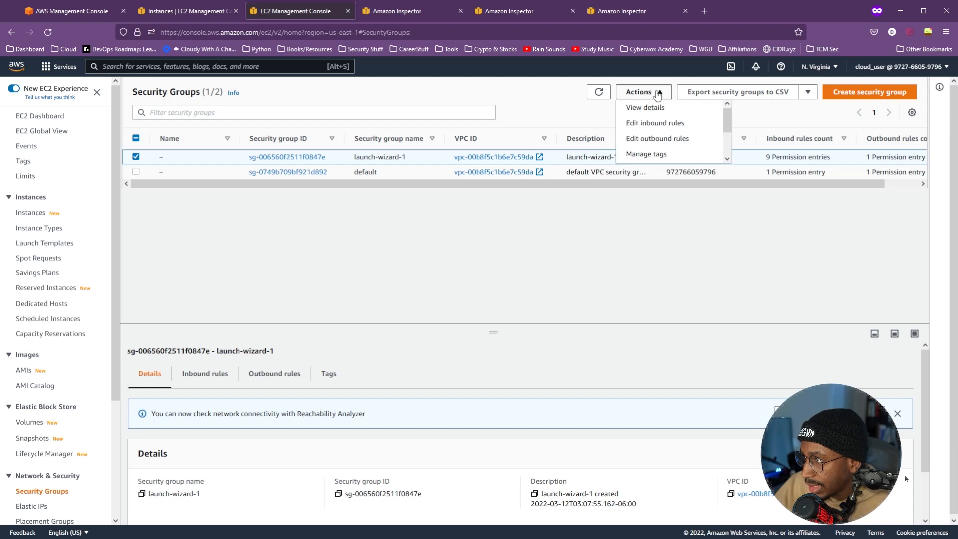
pyautogui.click(672, 129)
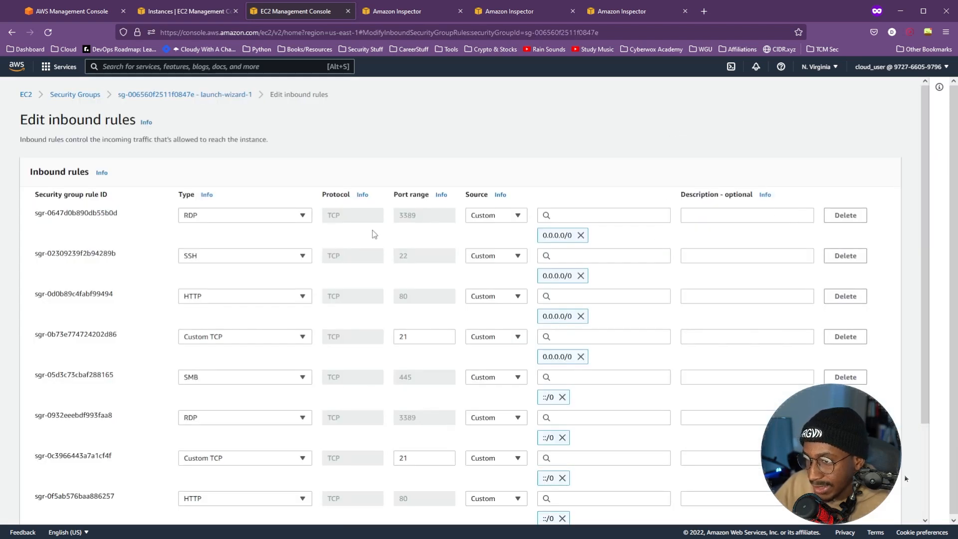
pyautogui.click(851, 216)
pyautogui.click(852, 217)
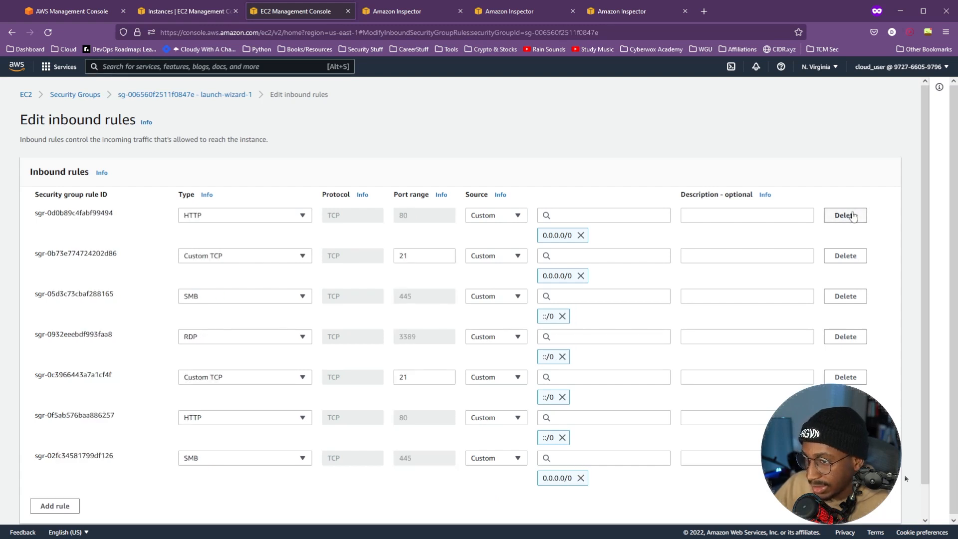
pyautogui.click(852, 216)
pyautogui.click(853, 216)
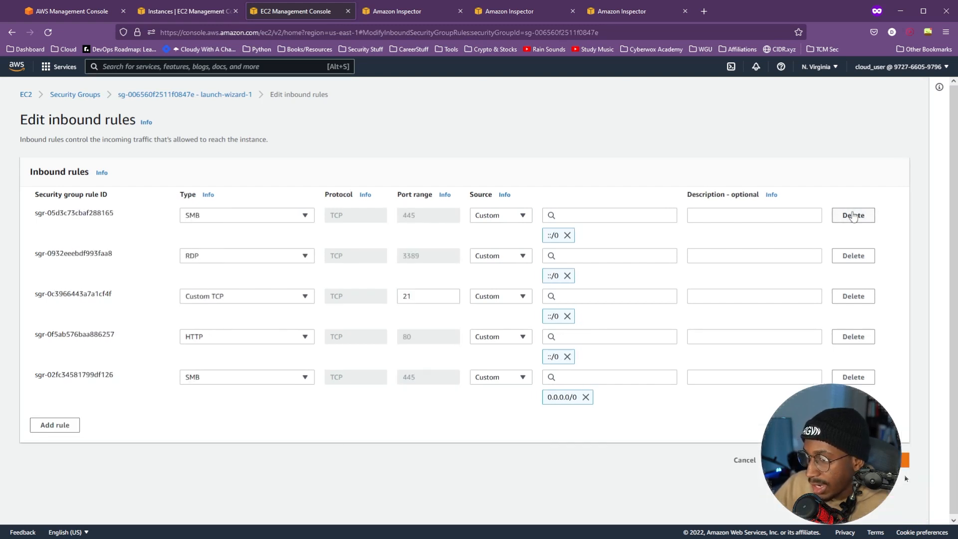
pyautogui.click(854, 216)
pyautogui.click(853, 216)
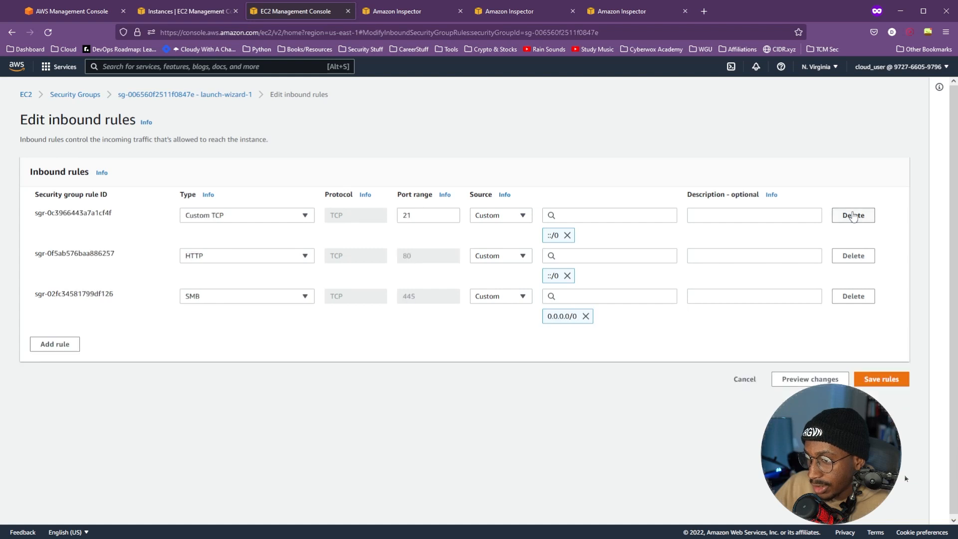
pyautogui.click(853, 216)
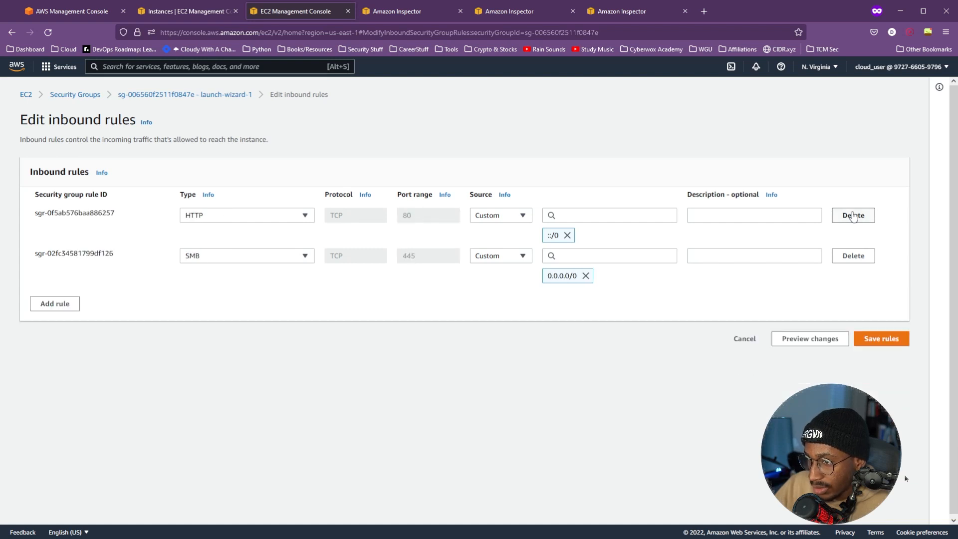
pyautogui.click(855, 256)
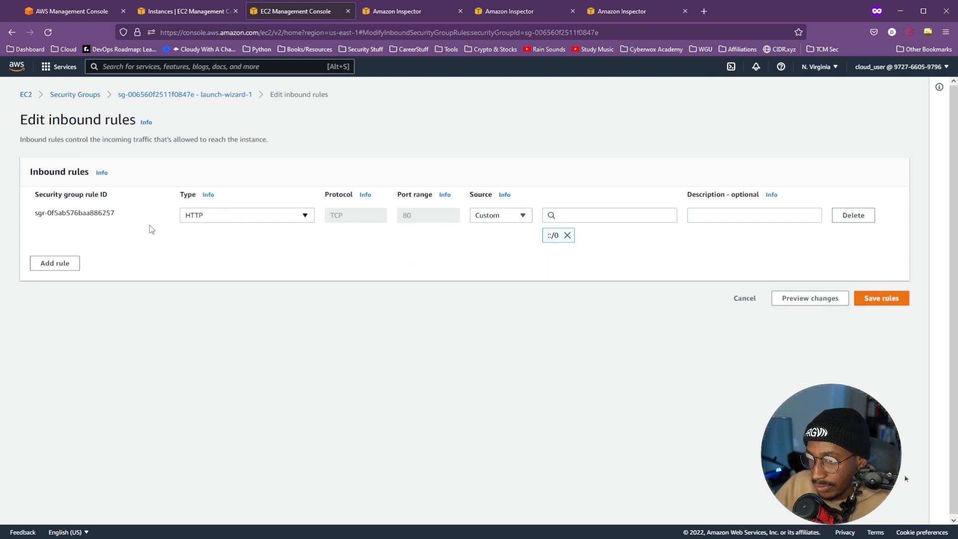
pyautogui.click(892, 298)
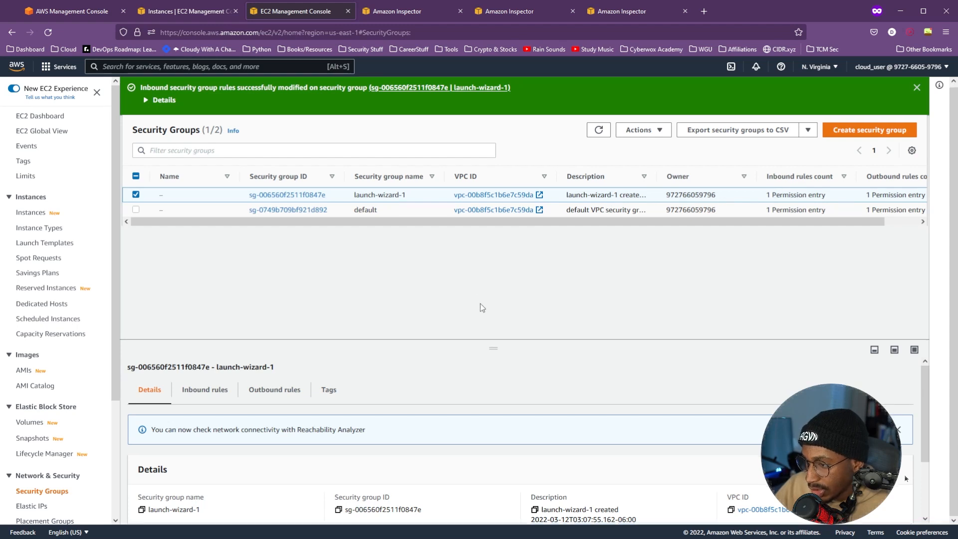
# - Show the inbound rules of the launch-wizard-1 security group to check the saved changes
pyautogui.click(206, 392)
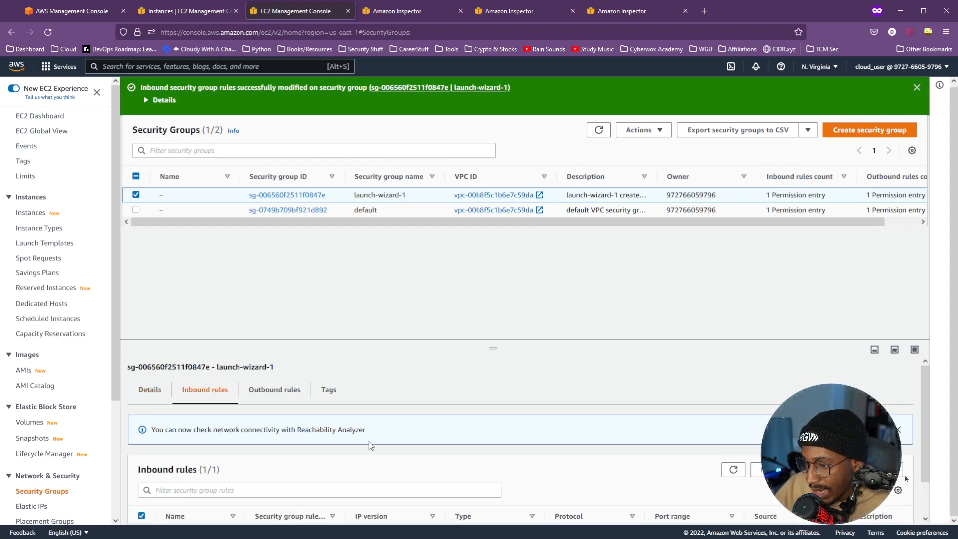
pyautogui.scroll(-1, 369, 441)
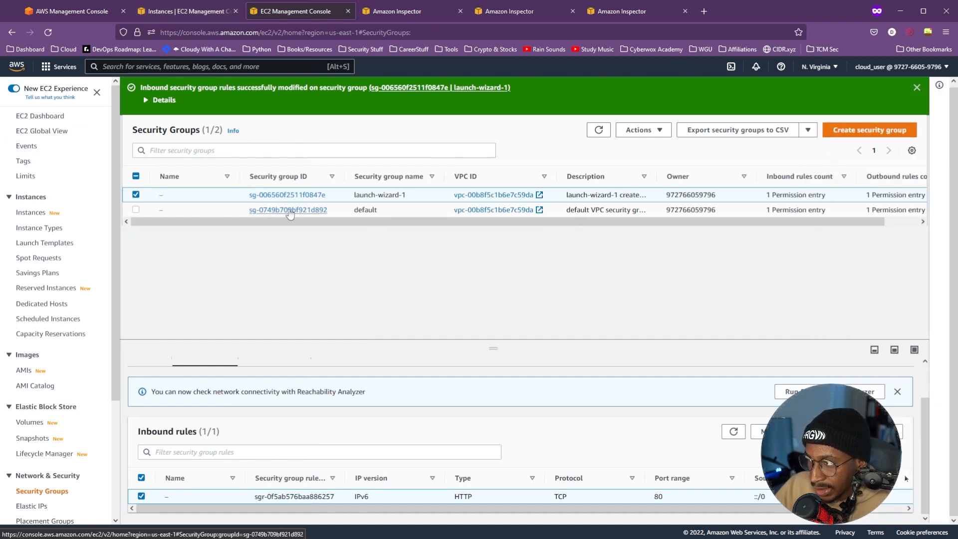
# - Return to Amazon Inspector and start a new assessment run from the Assessment-Template-Default template
pyautogui.click(390, 15)
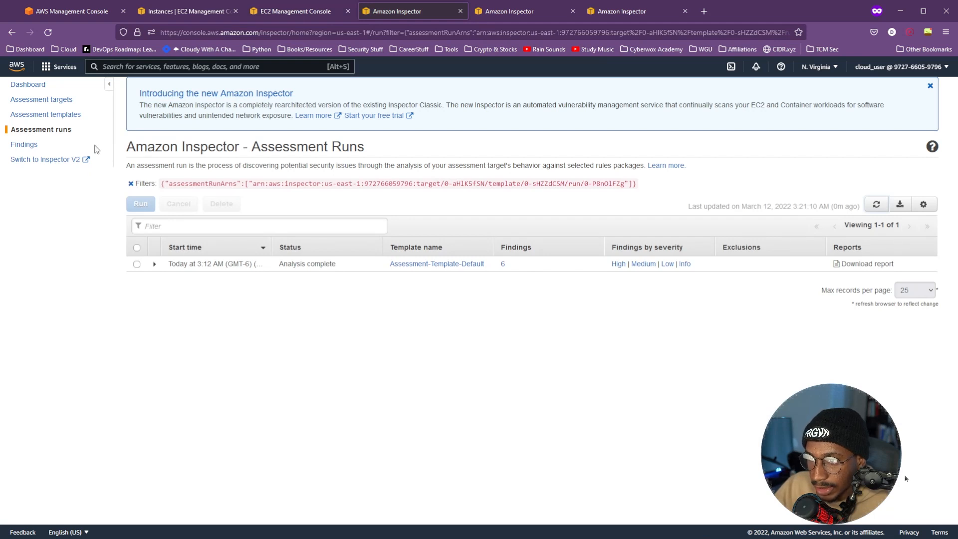
pyautogui.click(69, 114)
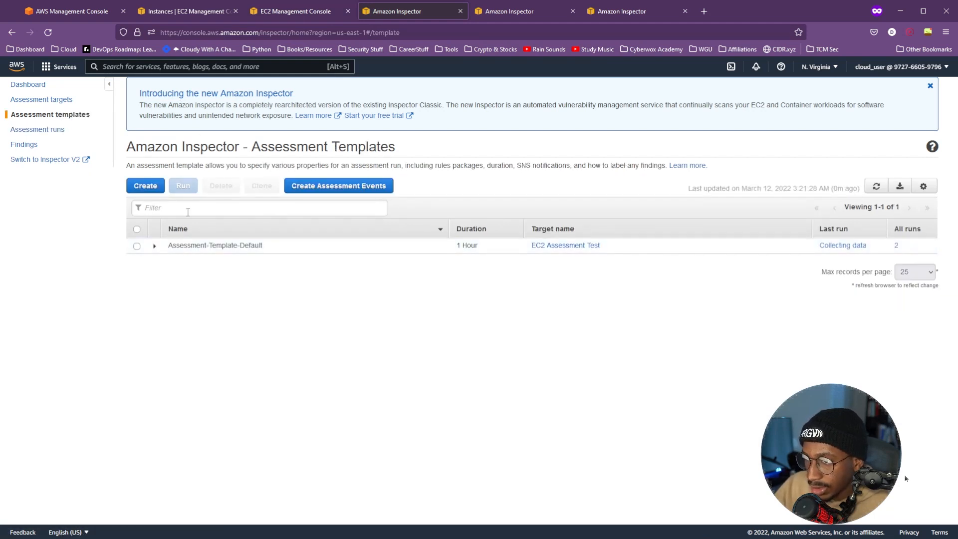
pyautogui.click(137, 246)
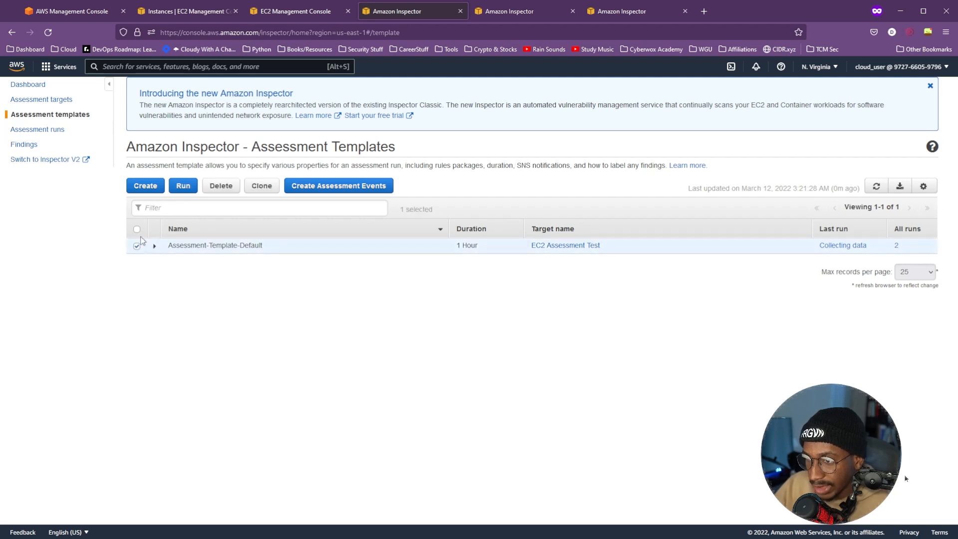
pyautogui.click(183, 191)
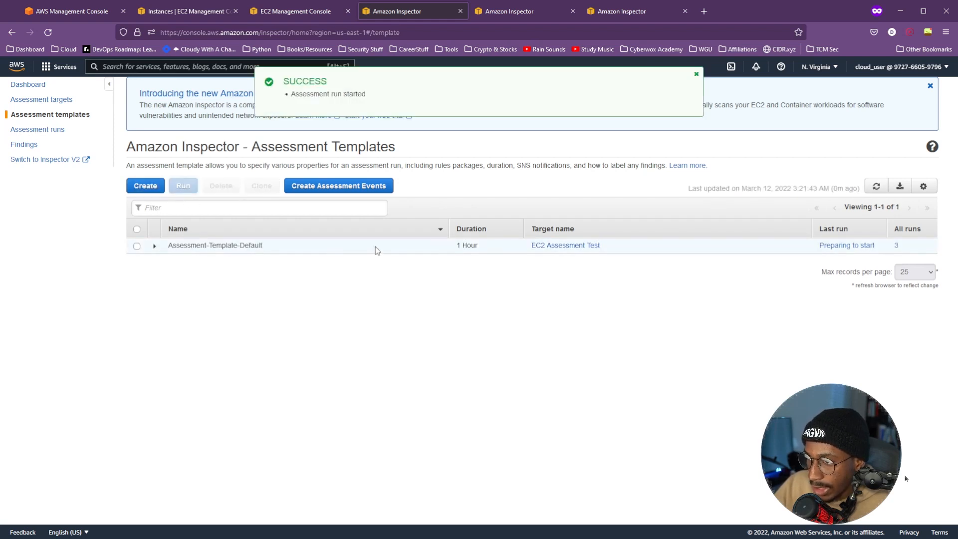
# - List the assessment runs, refresh the list, and expand the details of the most recent run with completed analysis
pyautogui.click(55, 130)
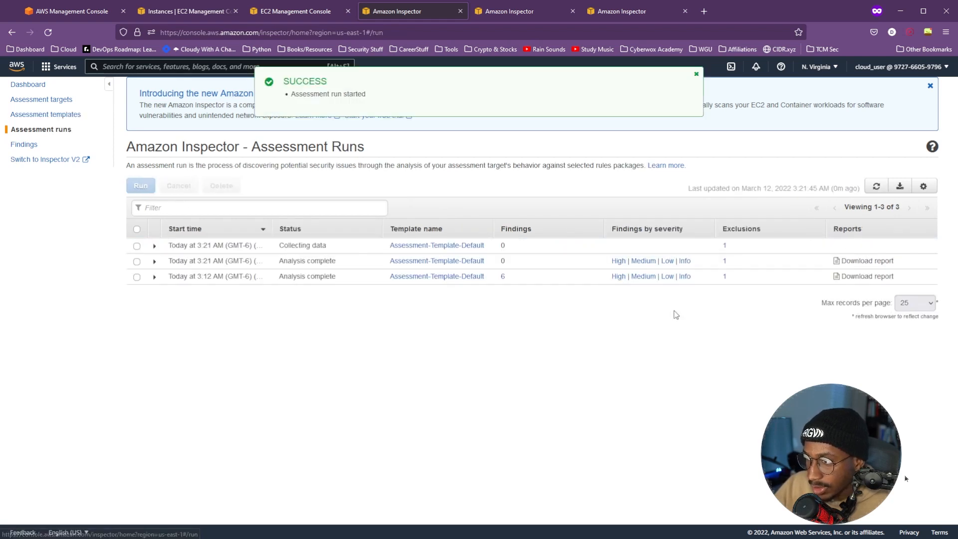
pyautogui.click(873, 188)
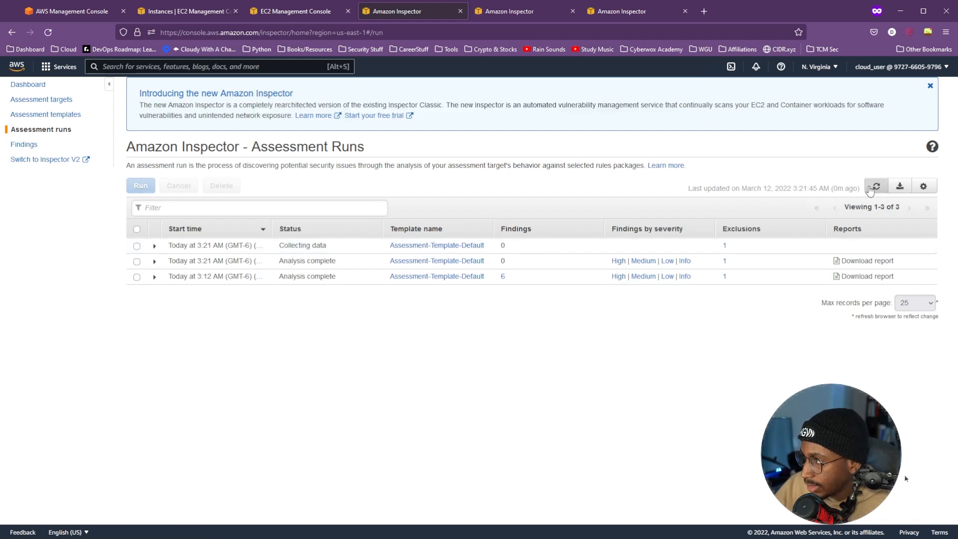
pyautogui.click(870, 188)
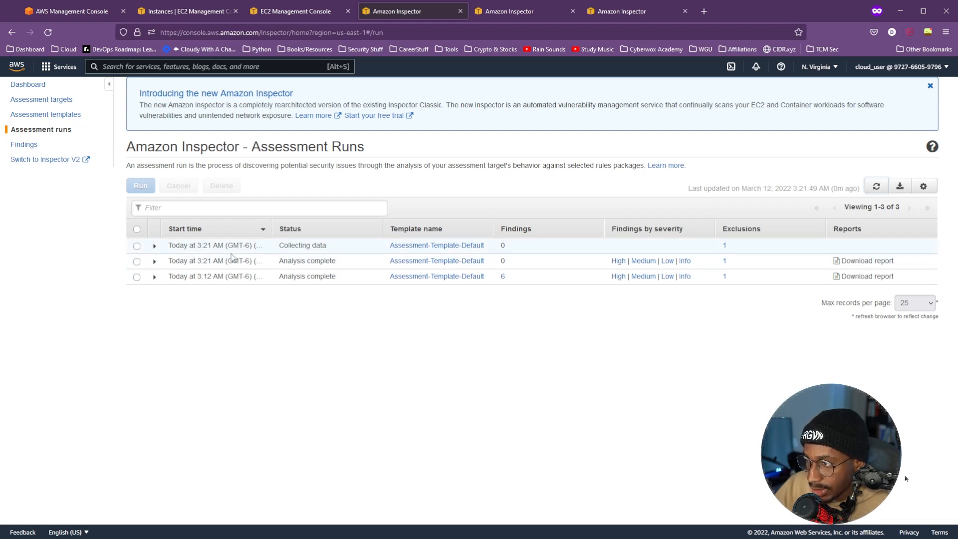
pyautogui.click(155, 263)
pyautogui.scroll(-3, 204, 419)
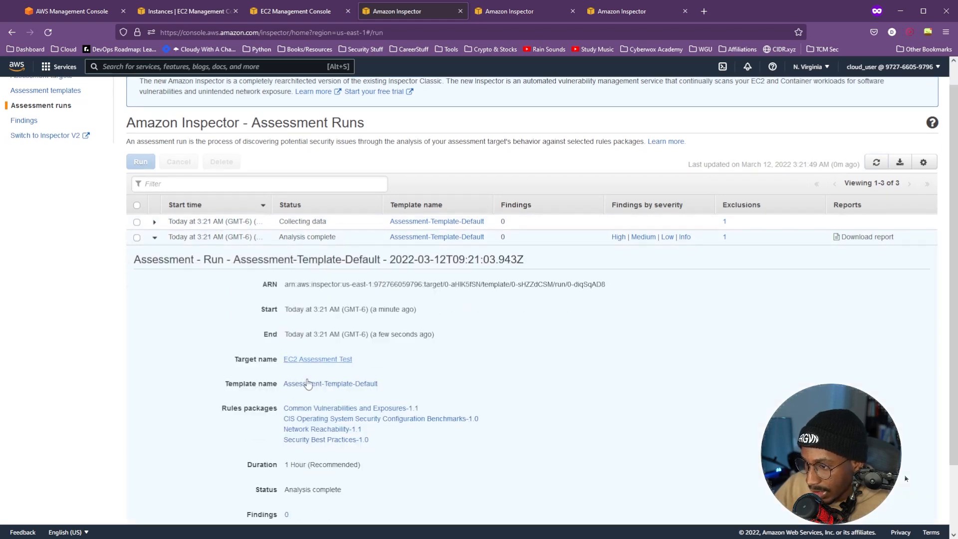